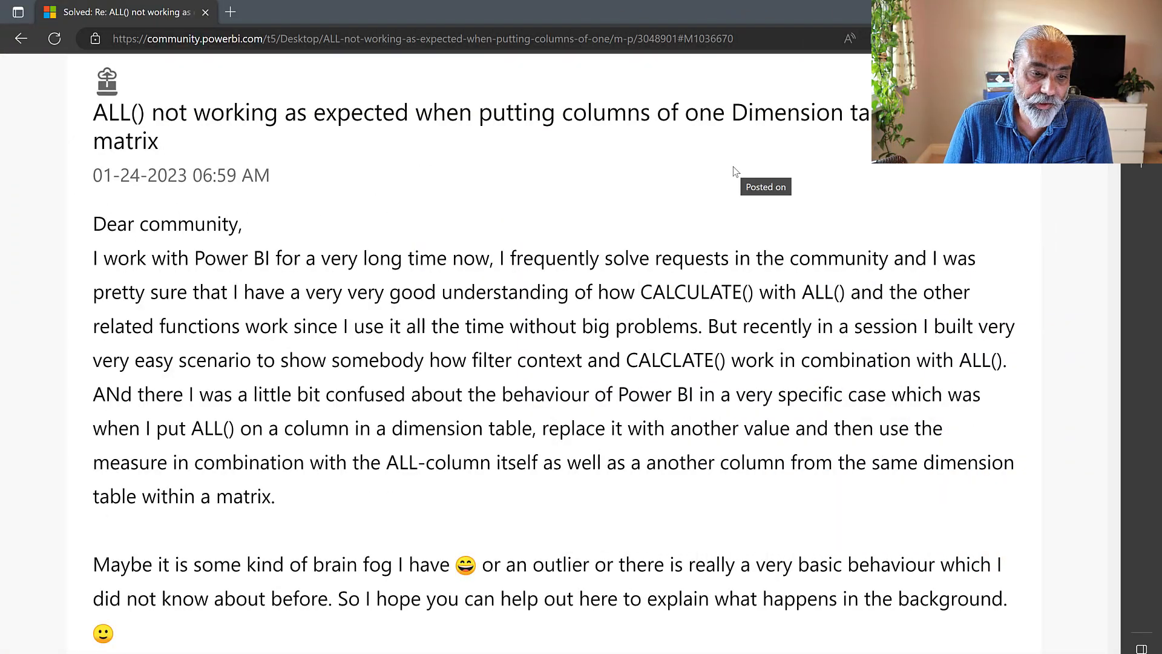
Step: Read the forum post about ALL() not working as expected and page through its attached images to the Measure One and Measure Two results
left_click_drag(71, 118, 475, 145)
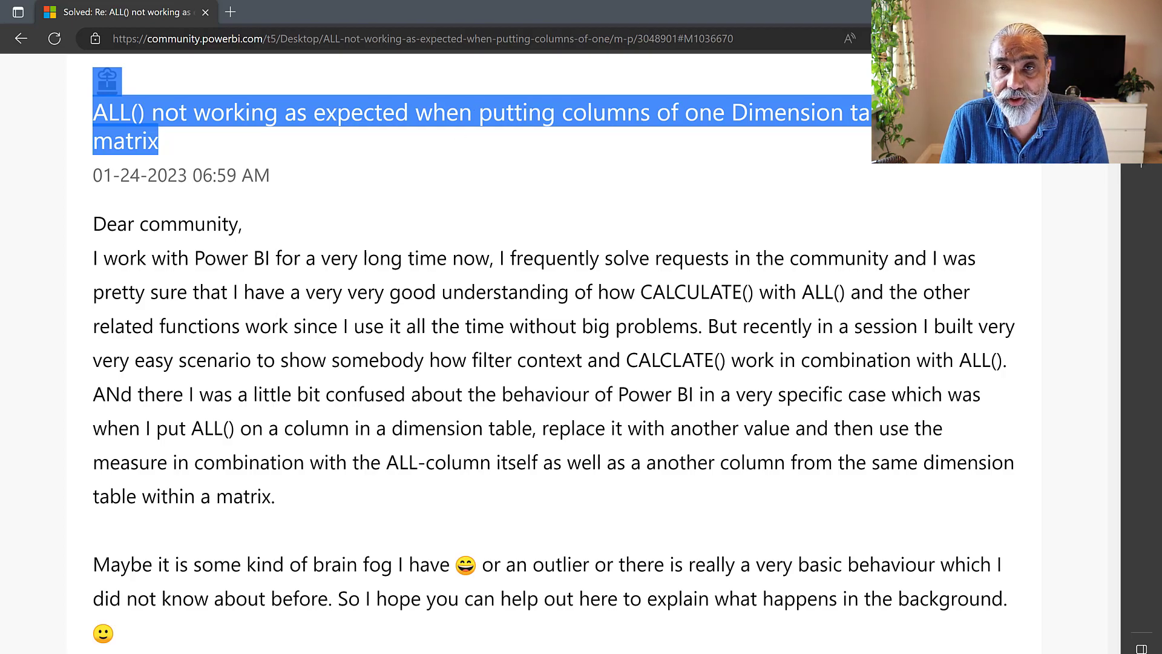
scroll(758, 388, "down", 10)
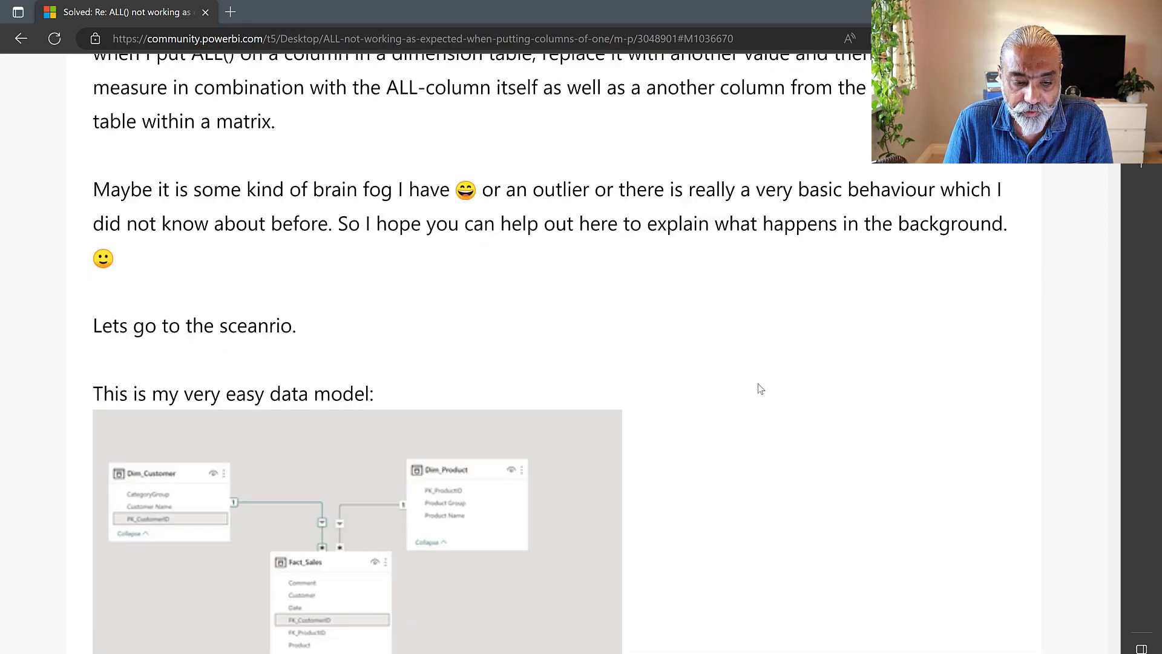
left_click(468, 275)
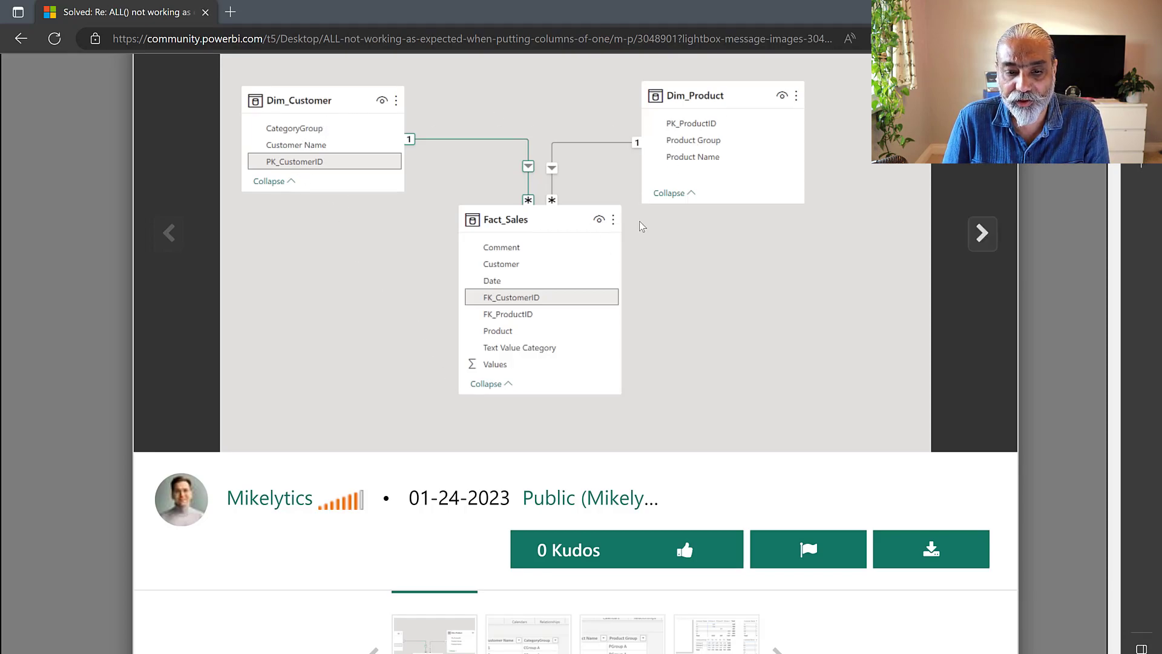
left_click(972, 246)
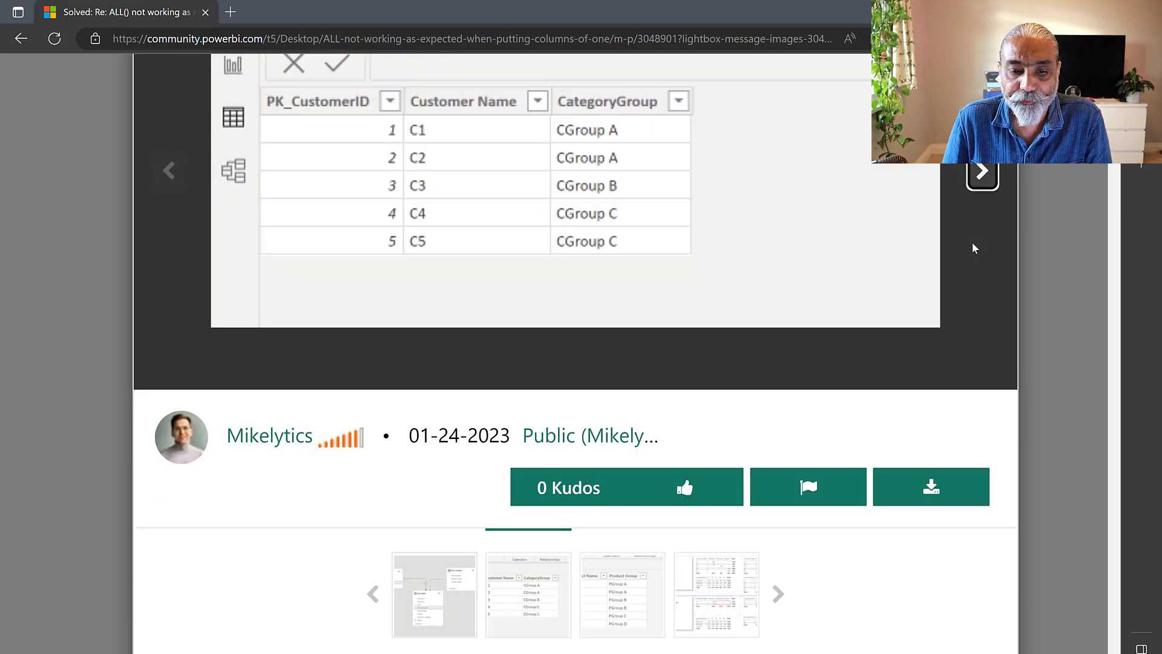
left_click(985, 179)
left_click(986, 177)
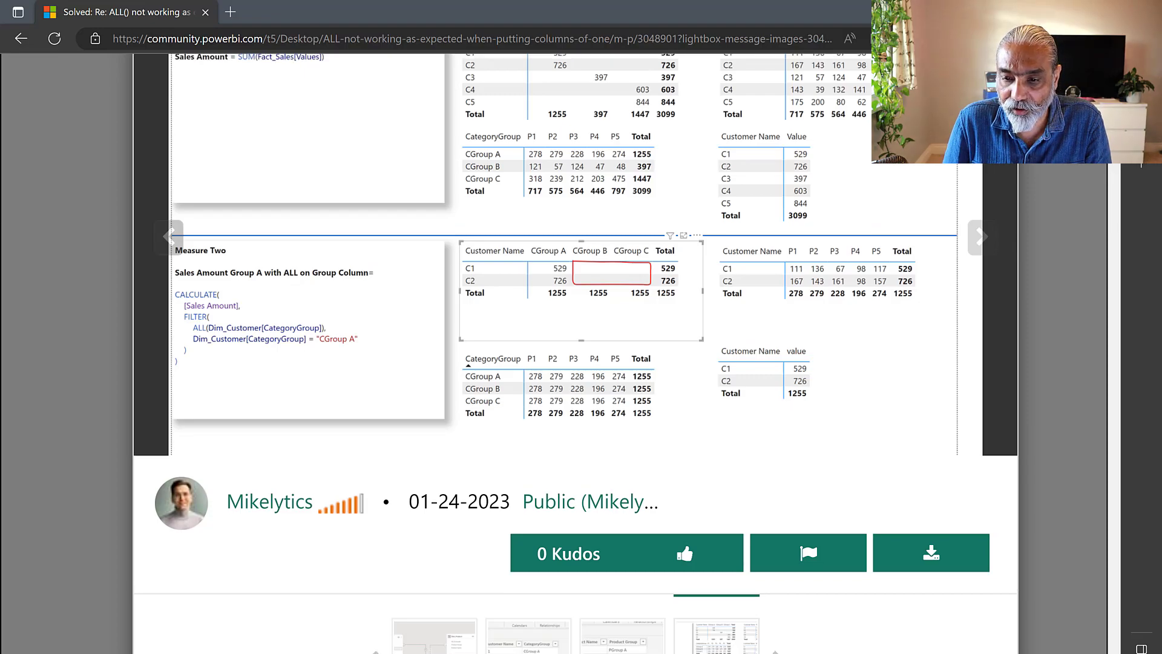
scroll(1003, 241, "up", 3)
scroll(213, 119, "down", 2)
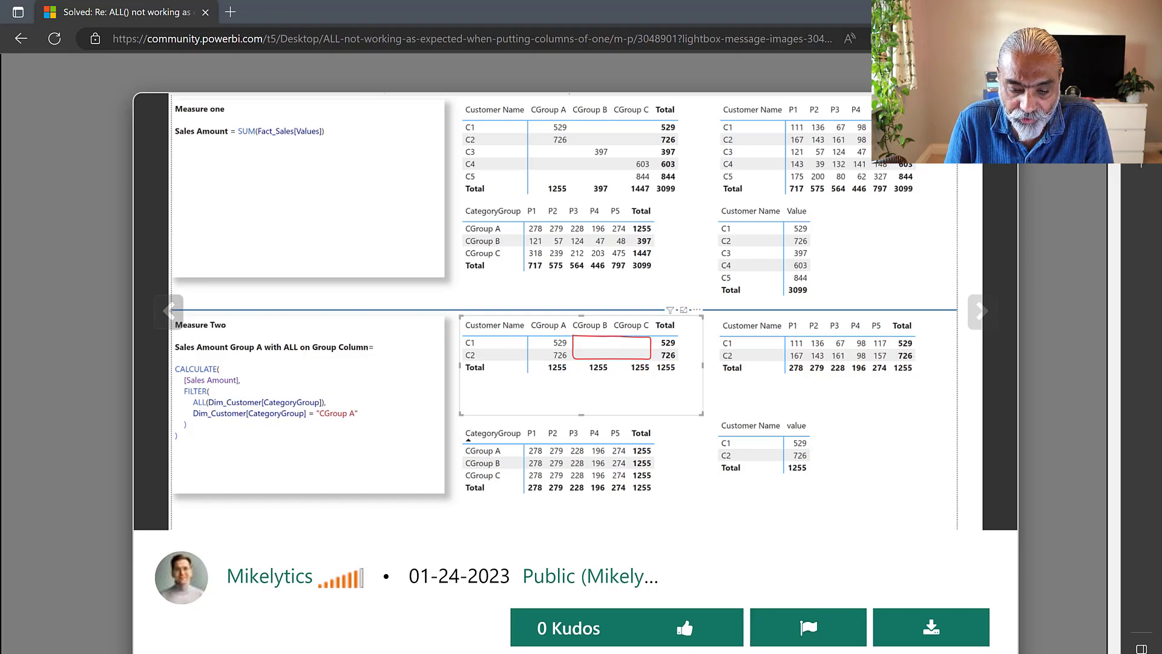
Step: Switch to the Power BI Desktop report "Auto-Exist Potential Video based on Community Forum Question" and select the Sum Sales matrix by Customer Name and CategoryGroup
mouse_move(611, 652)
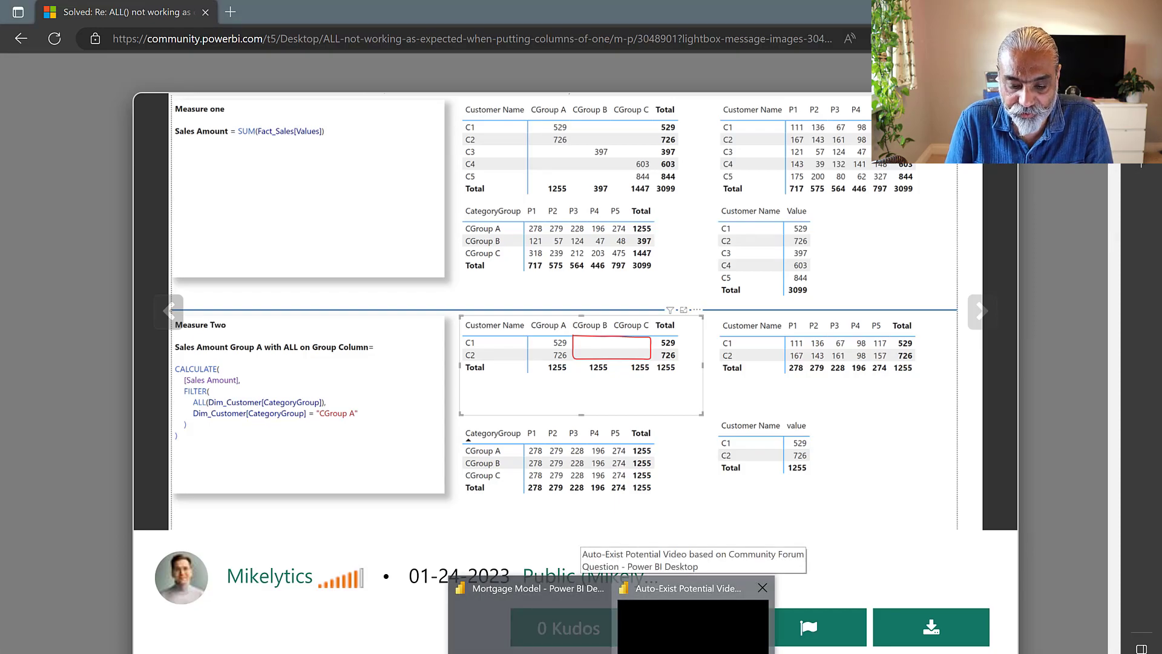
left_click(693, 626)
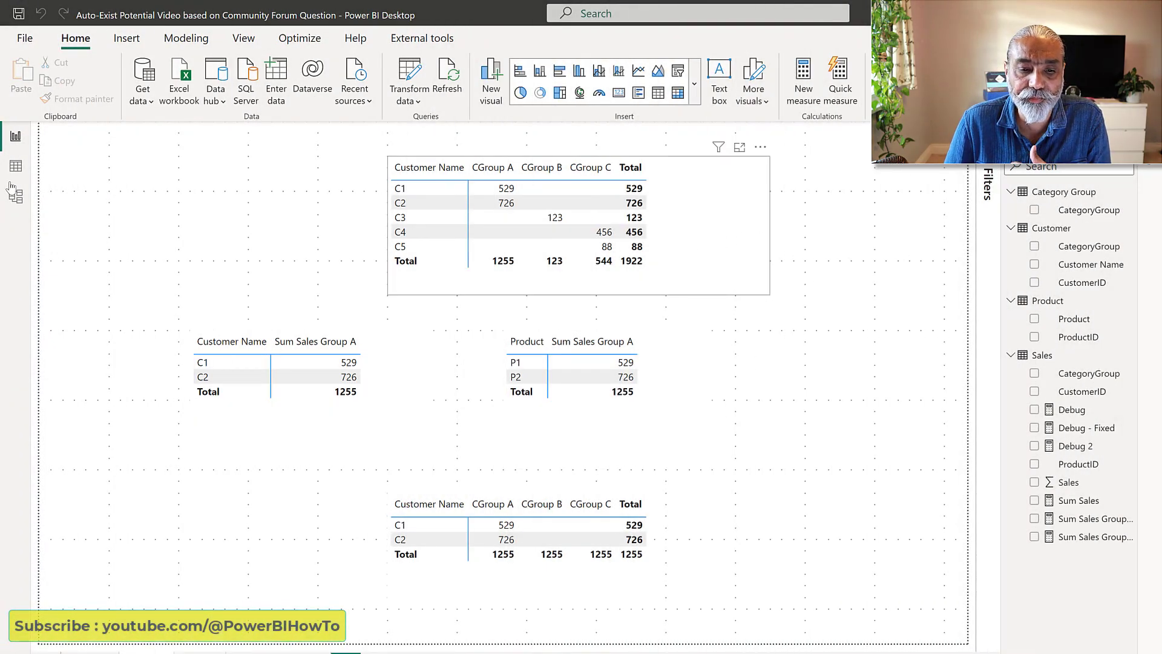
left_click(608, 192)
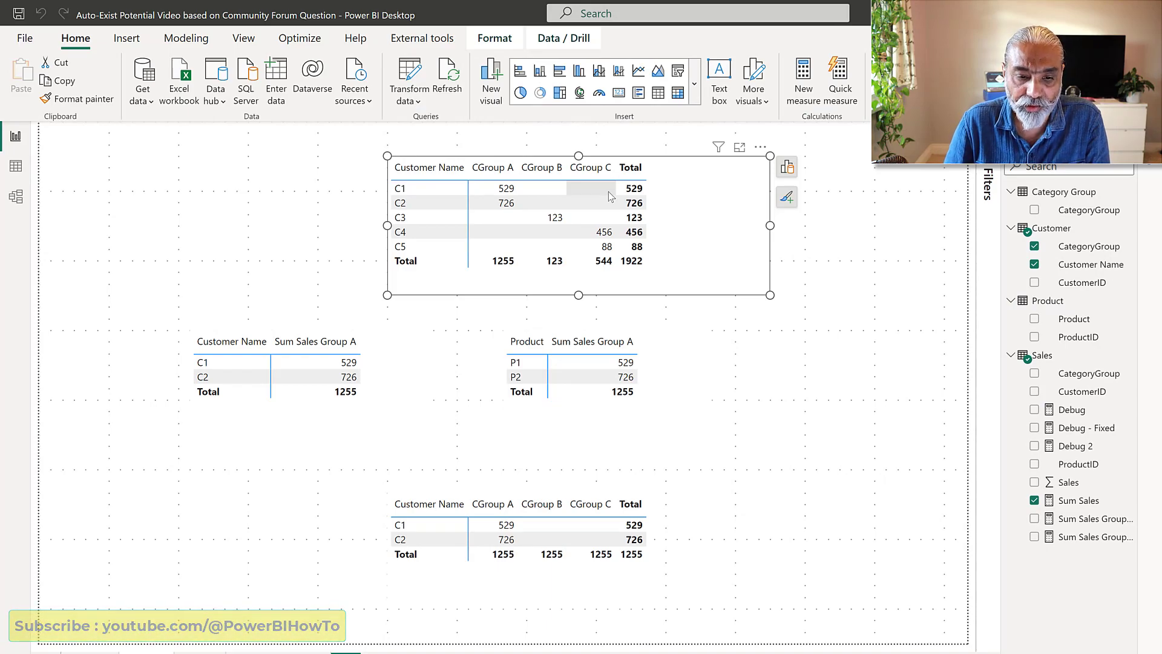
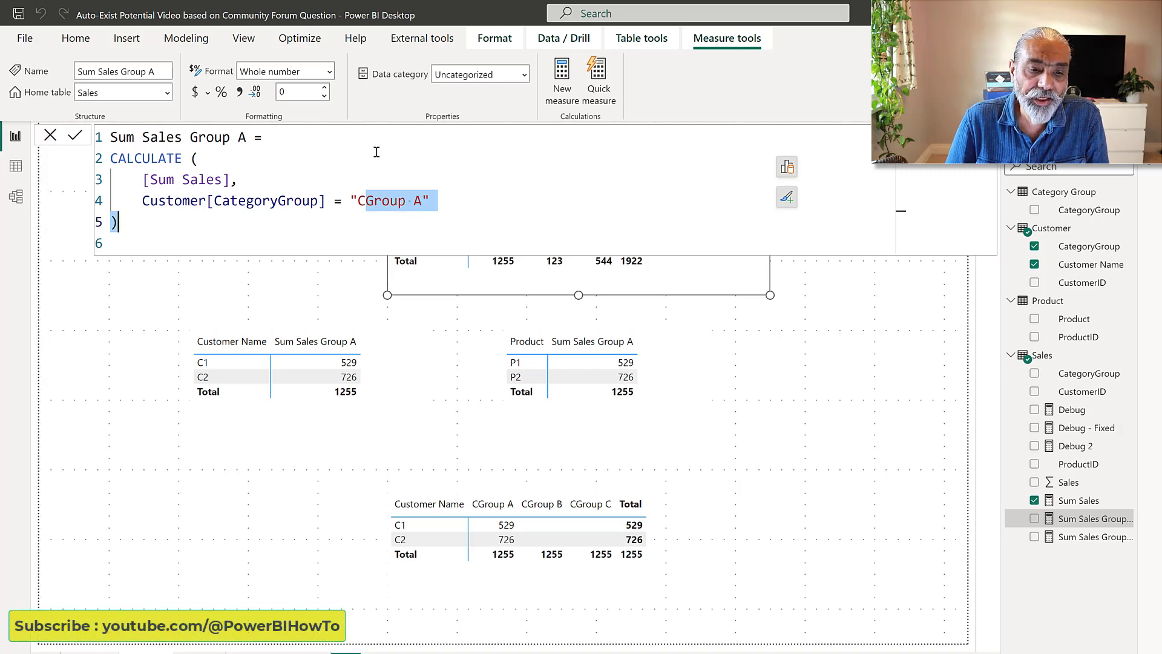
Step: In the Sum Sales Group A measure, insert FILTER ( ALL ( Customer[CategoryGroup] ), ahead of the "CGroup A" condition
left_click(314, 192)
left_click(315, 186)
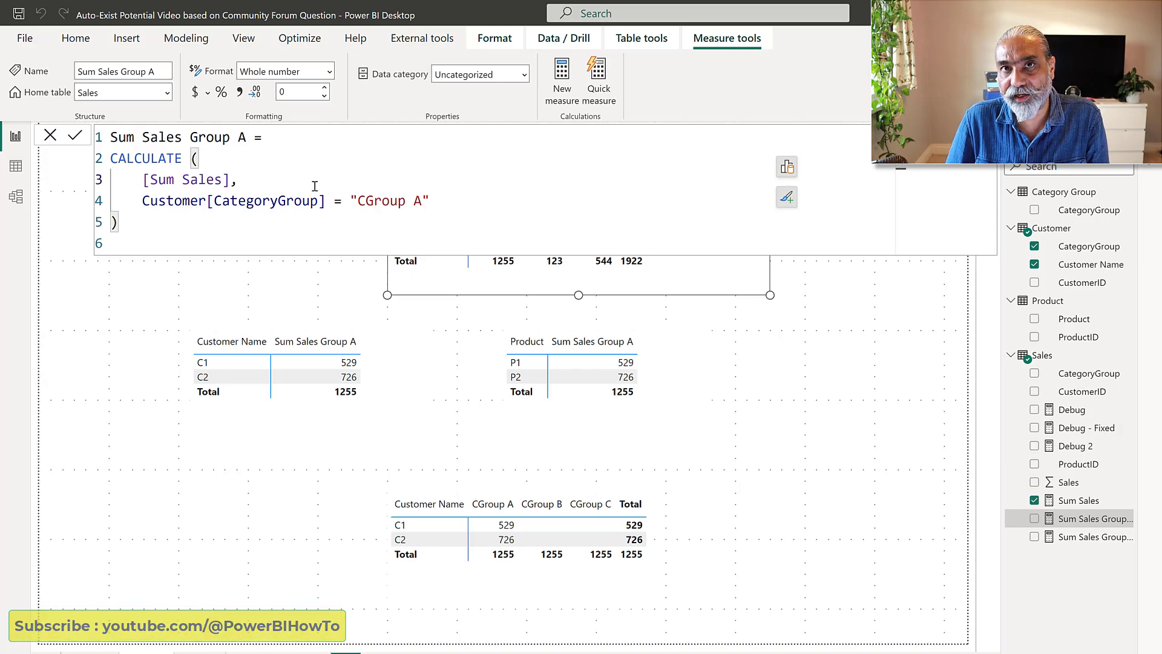
key("shift+Return")
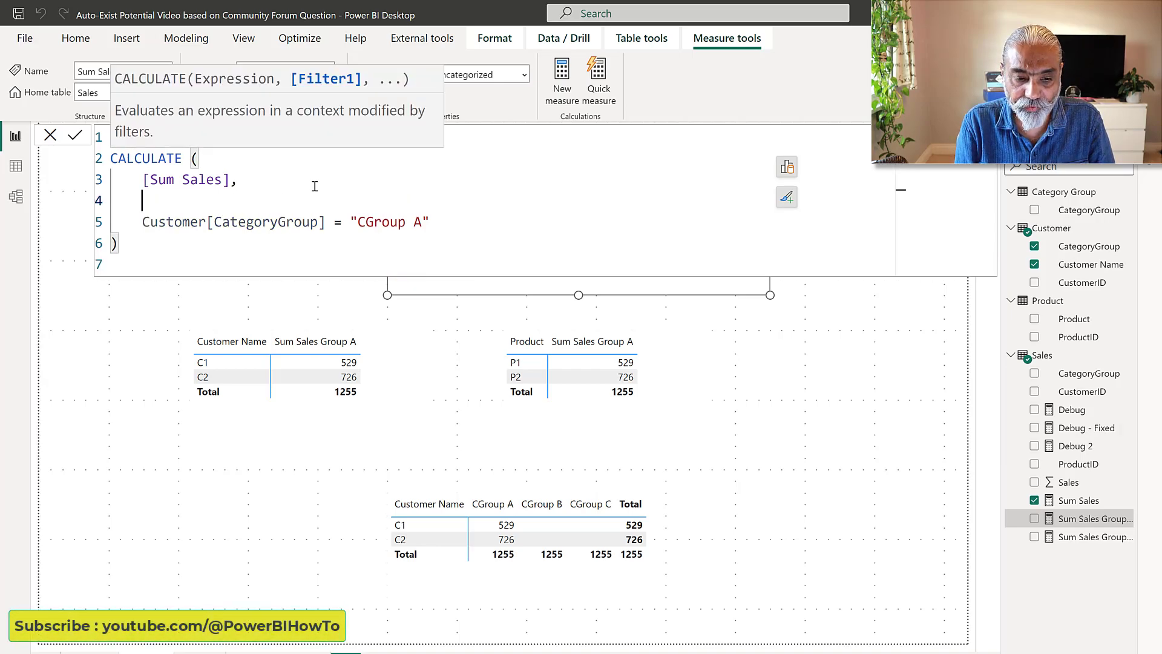
type("FILTER")
key("Escape")
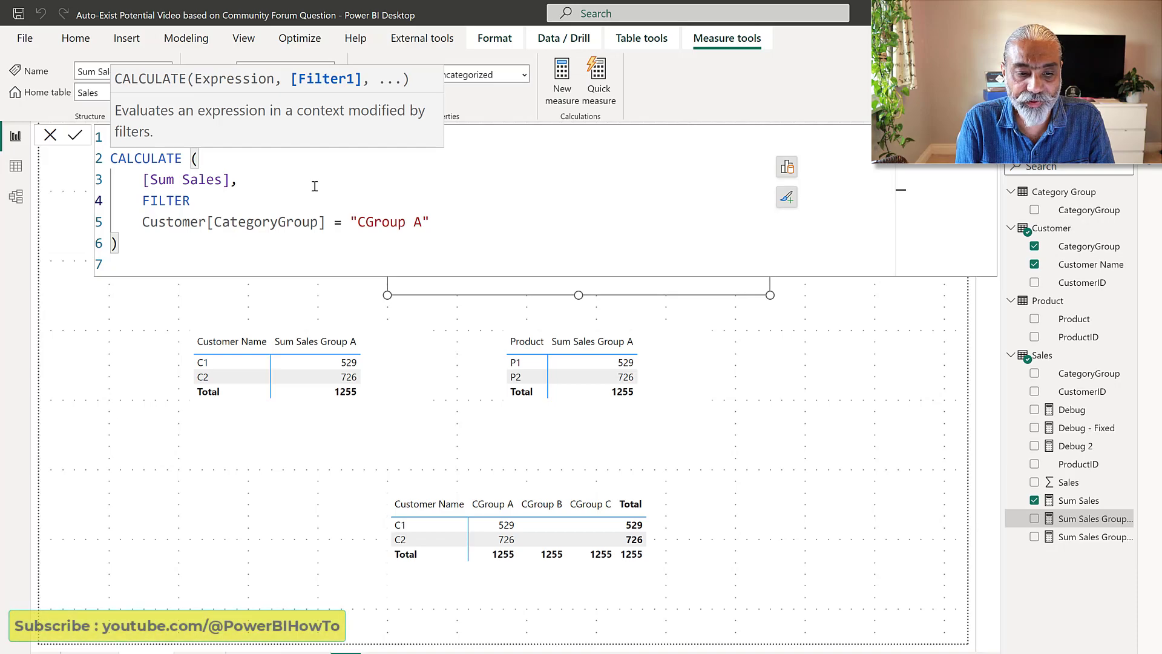
type("(")
key("shift+Return")
type("C")
key("BackSpace")
type("ALL ( Catego")
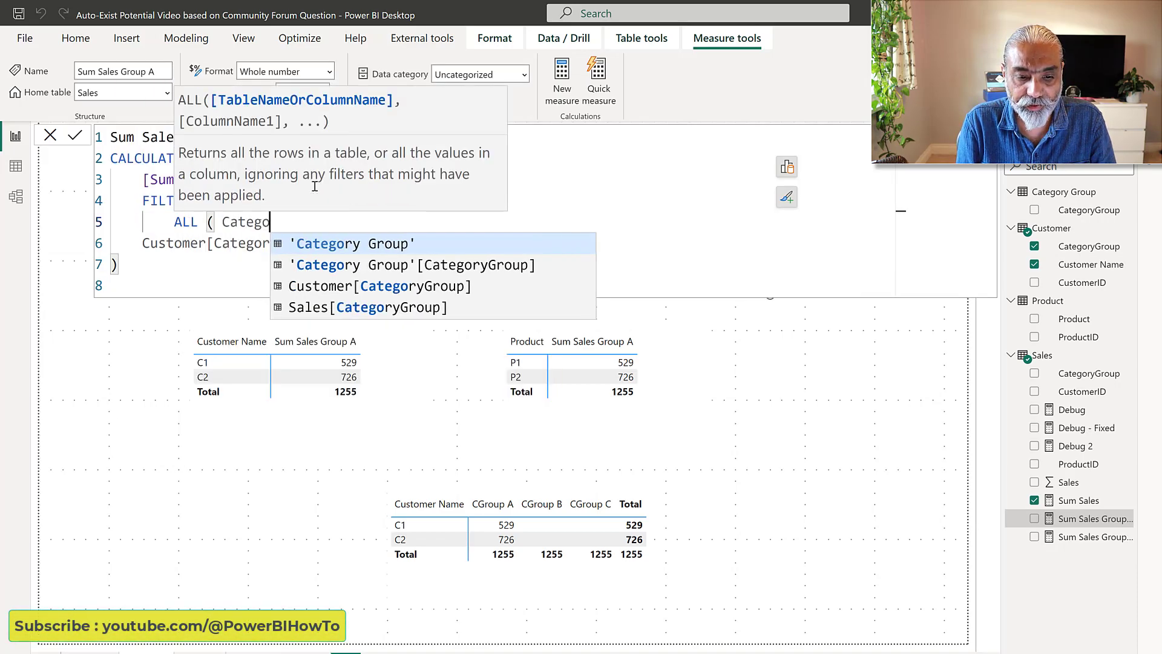
key("Down")
key("Down")
key("Tab")
type("),")
Step: Indent the "CGroup A" condition as the FILTER expression and close the FILTER call with a parenthesis on its own line
key("Down")
key("ctrl+Left")
key("ctrl+Left")
key("ctrl+Left")
key("ctrl+Left")
key("ctrl+Left")
key("ctrl+Left")
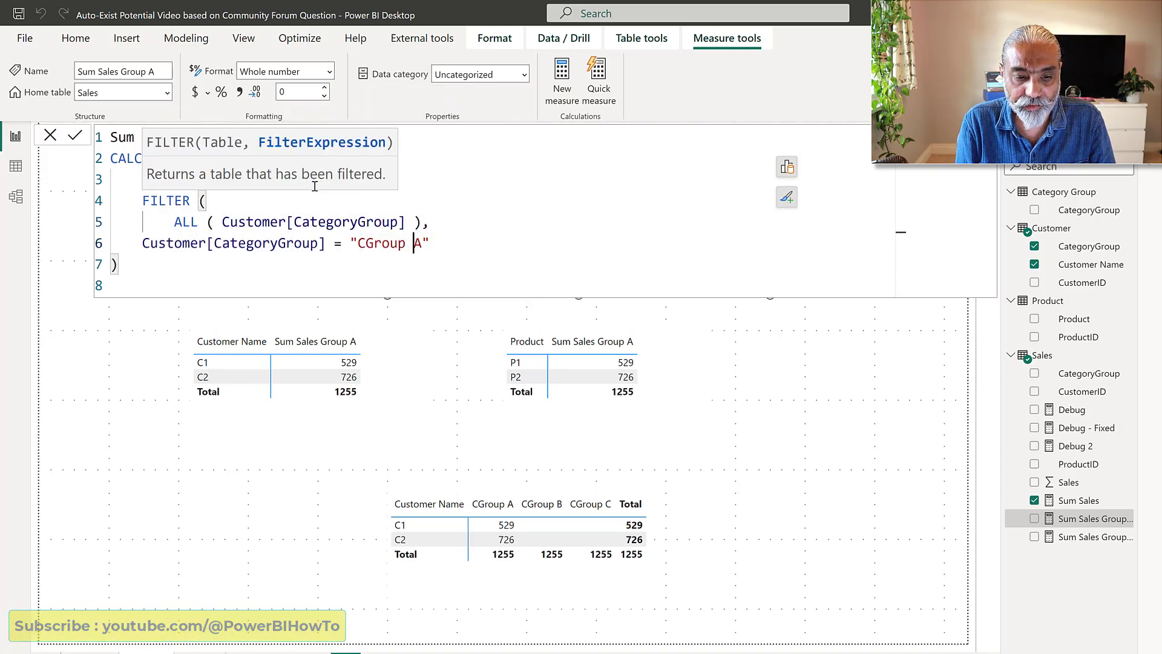
key("Tab")
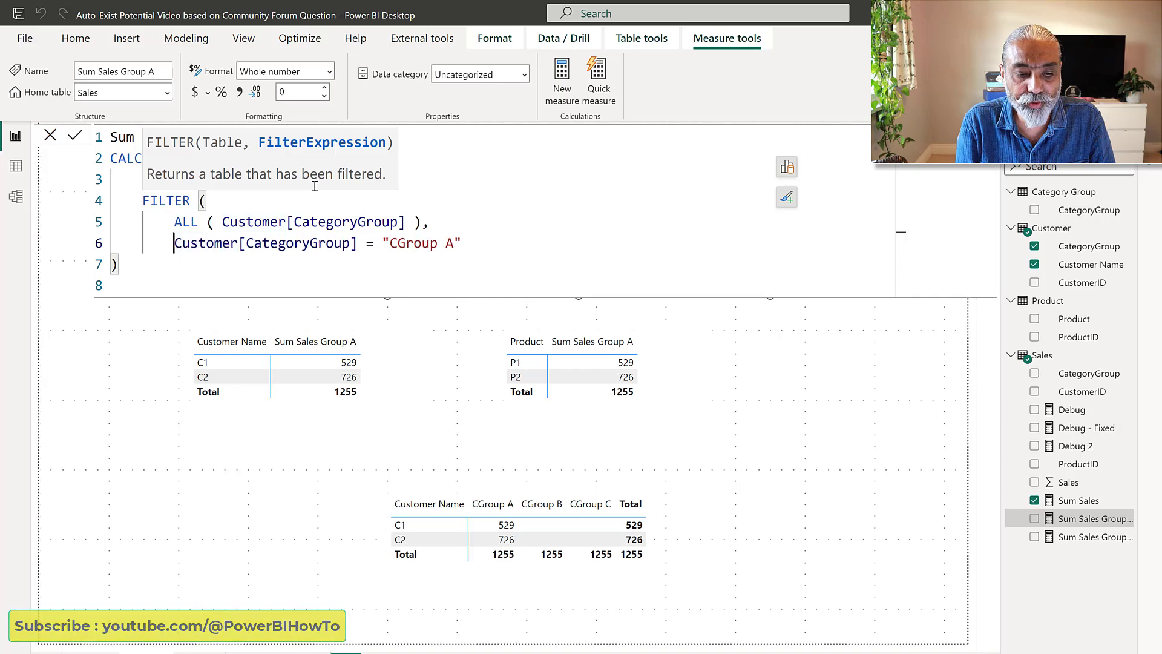
key("Down")
key("Return")
type(")")
key("Up")
key("Home")
key("Tab")
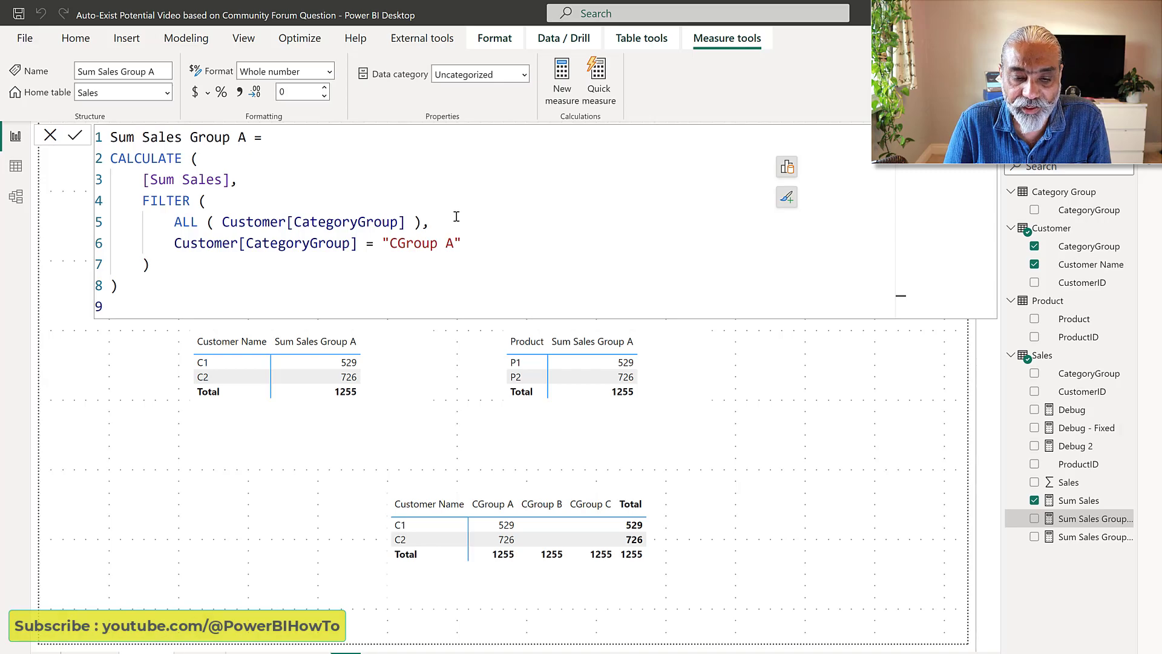
Step: Remove the FILTER and ALL wrapper, restore the indentation of Customer[CategoryGroup] = "CGroup A", and commit the measure
left_click_drag(429, 223, 117, 203)
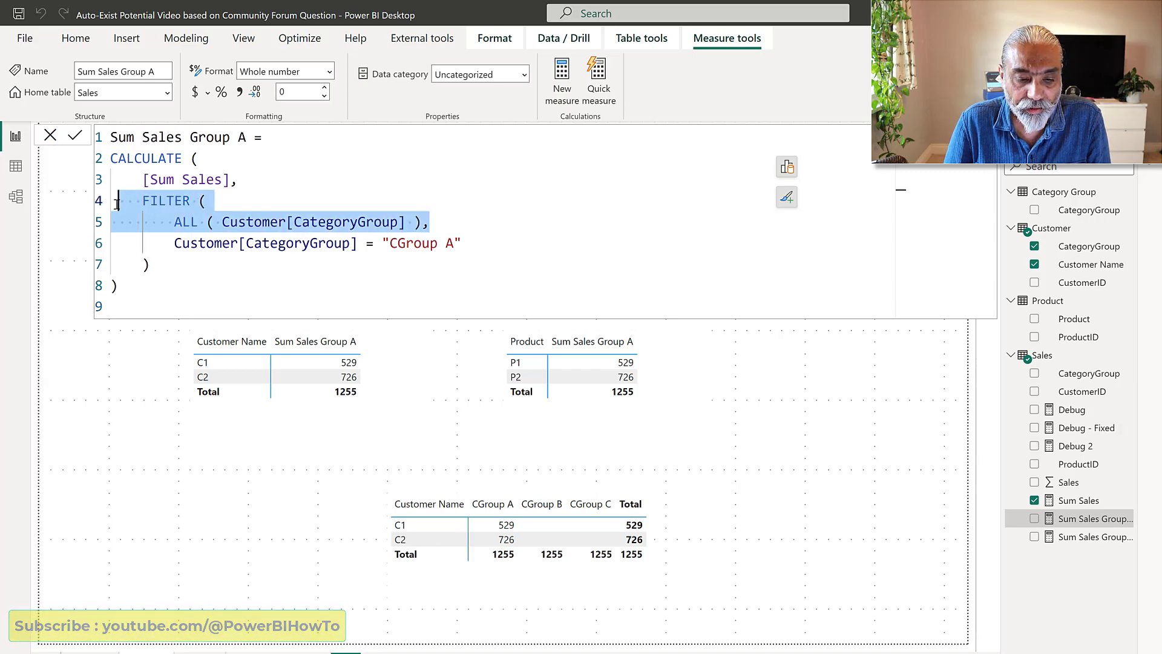
key("ctrl+minus")
key("End")
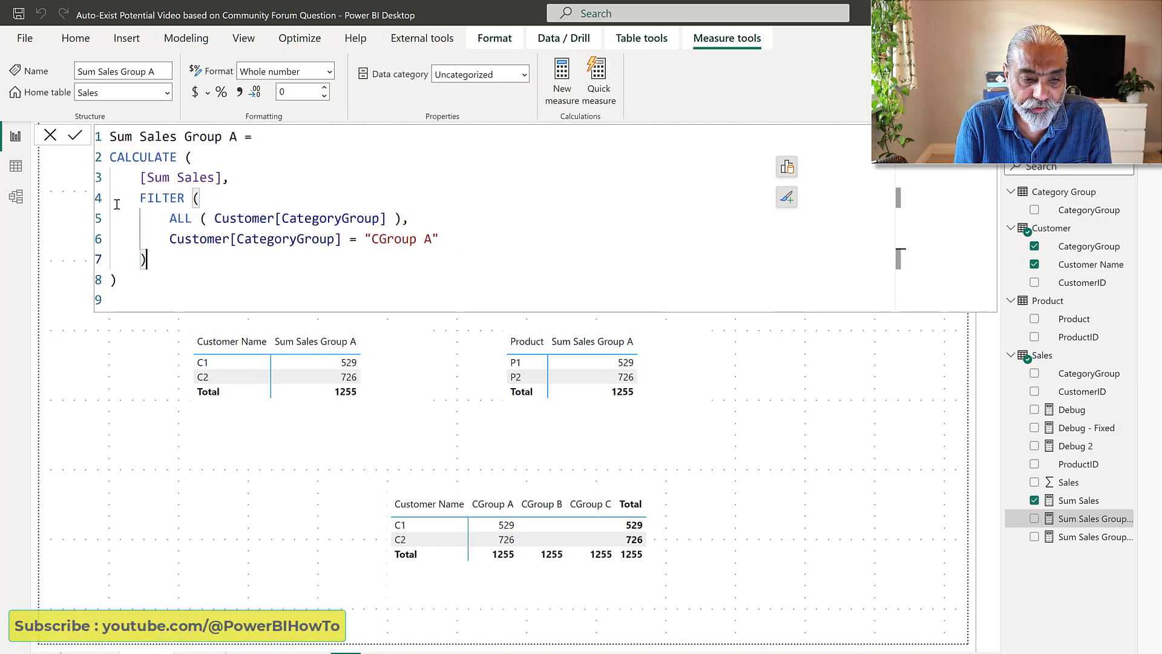
key("shift+Home")
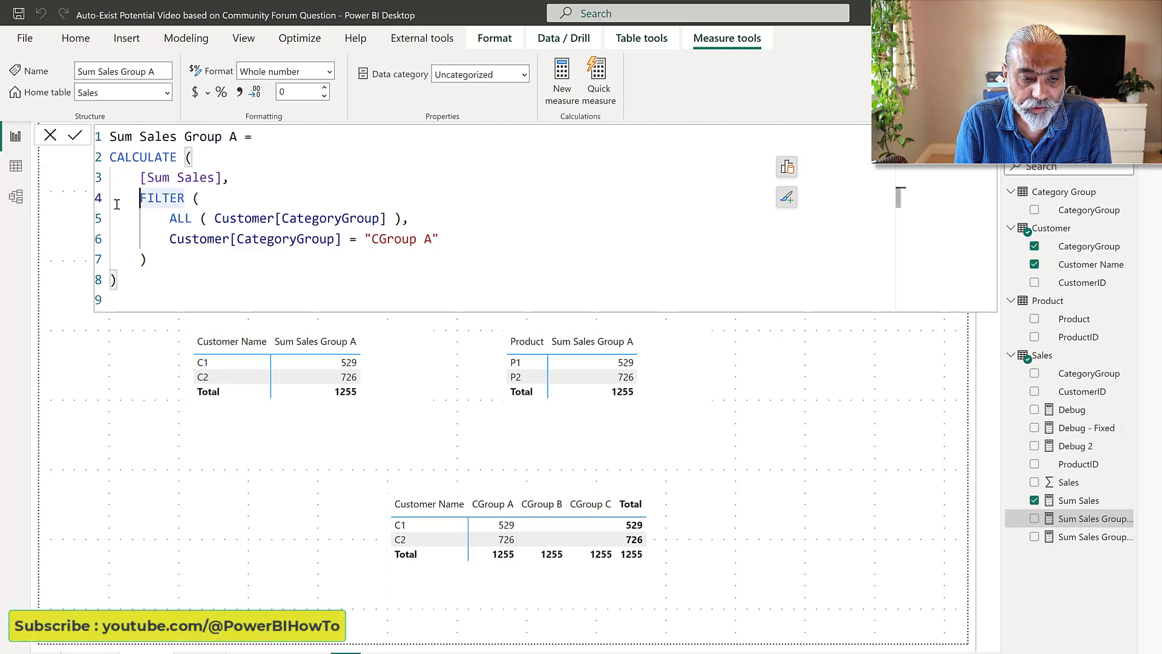
key("Home")
key("shift+Down")
key("shift+Down")
key("Delete")
key("Down")
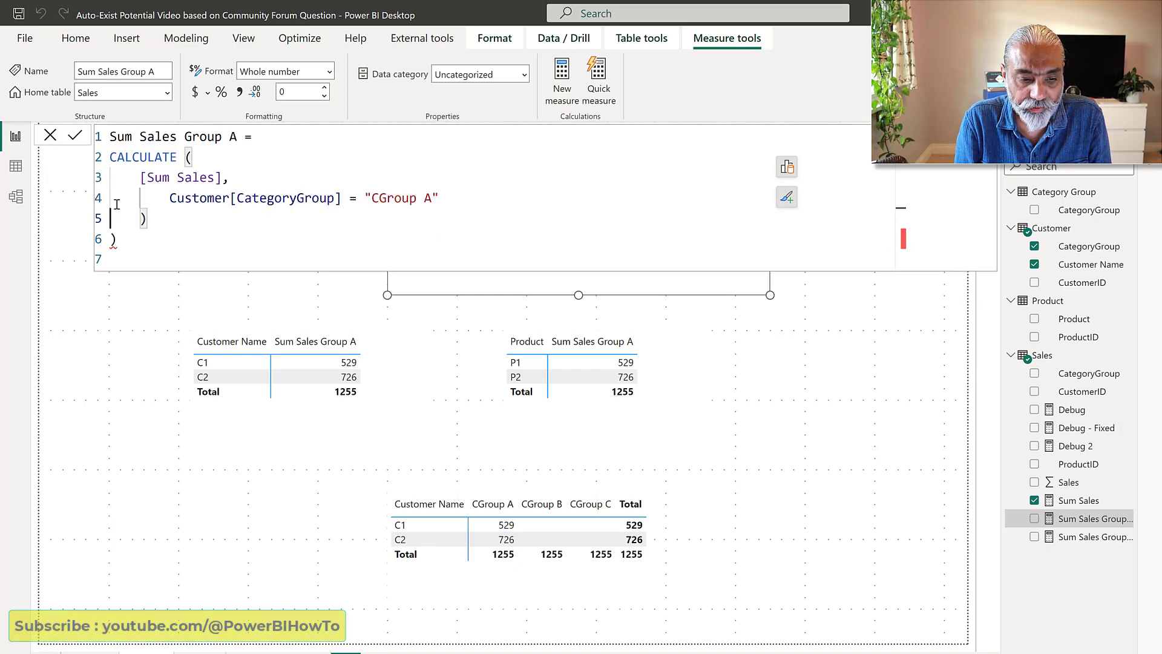
key("shift+Down")
key("Delete")
key("Up")
key("ctrl+Right")
key("ctrl+Left")
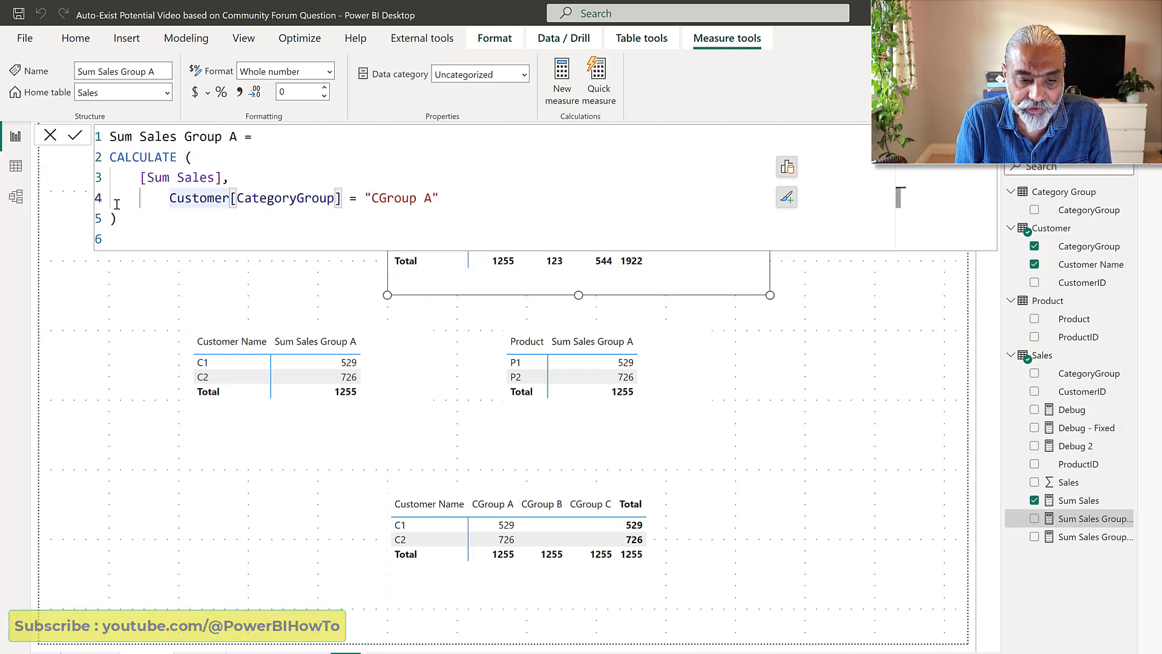
key("BackSpace")
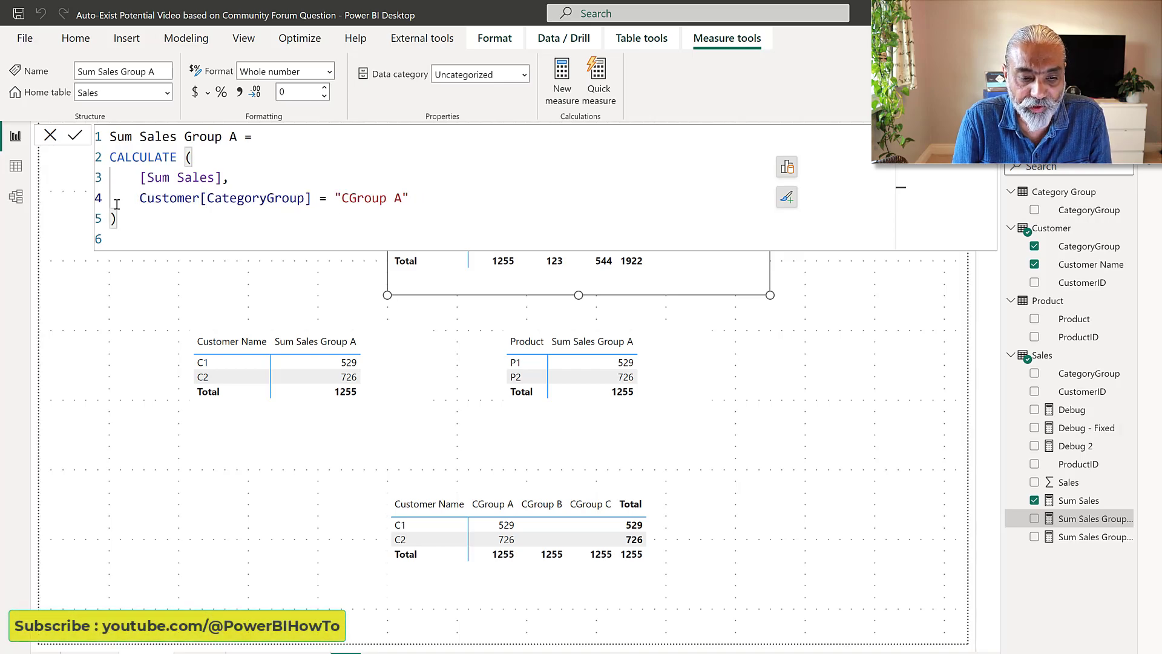
left_click(71, 137)
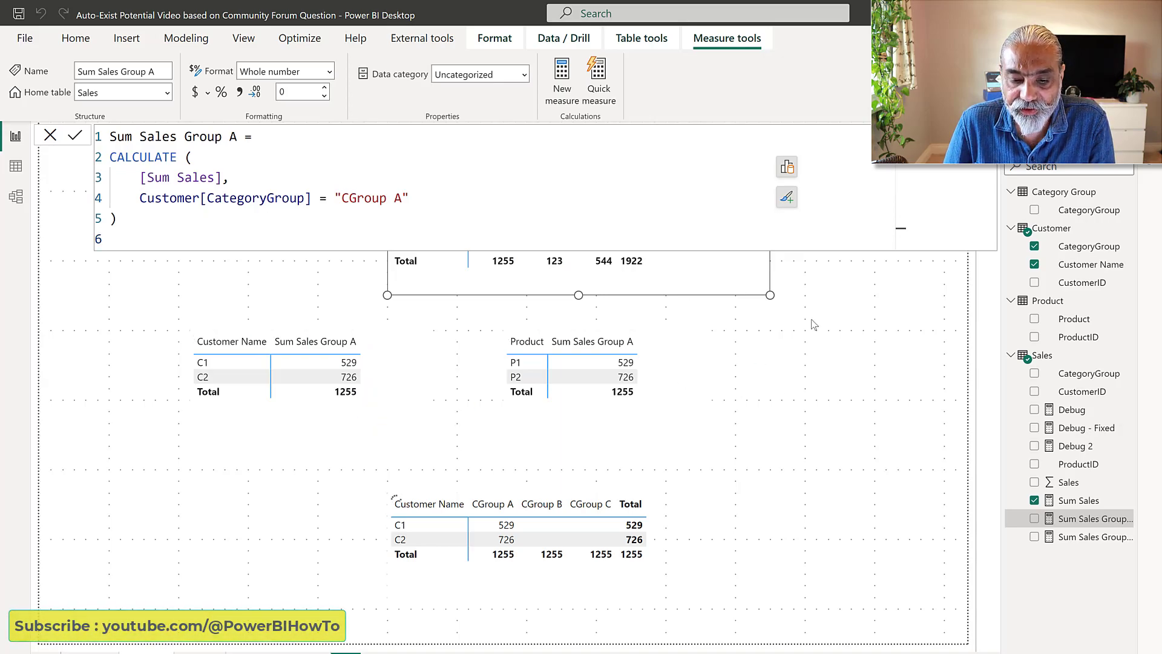
Step: Place a copy of the Product matrix beside the original, showing Sum Sales Group A by CategoryGroup
left_click(521, 383)
left_click(484, 360)
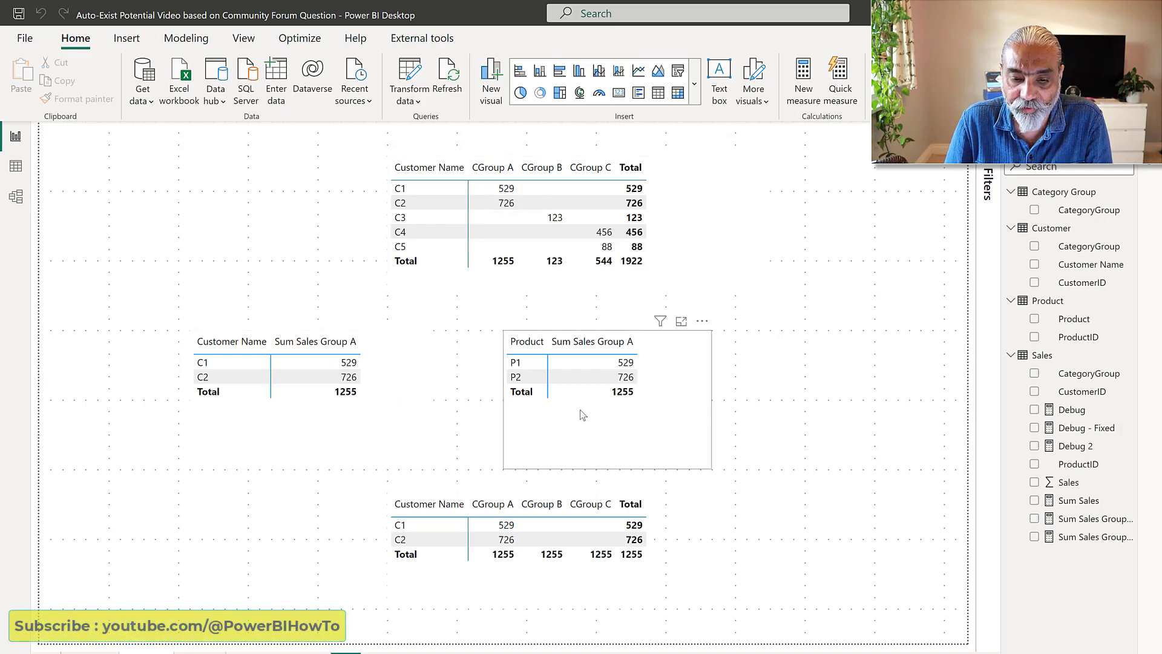
left_click(565, 370)
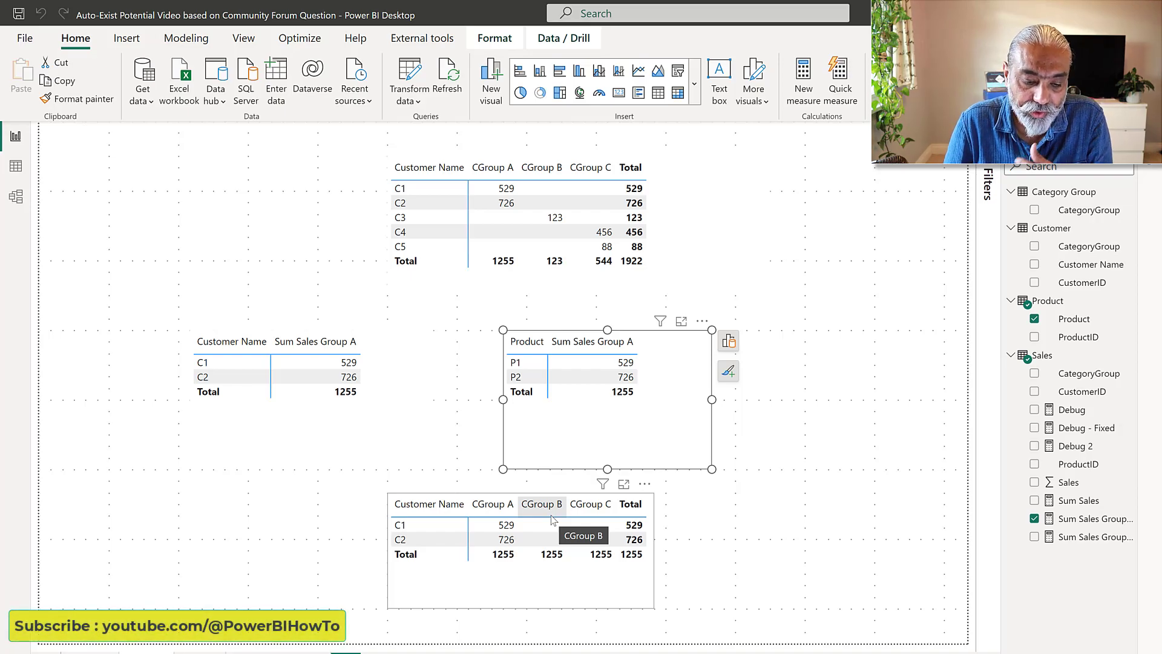
left_click(797, 312)
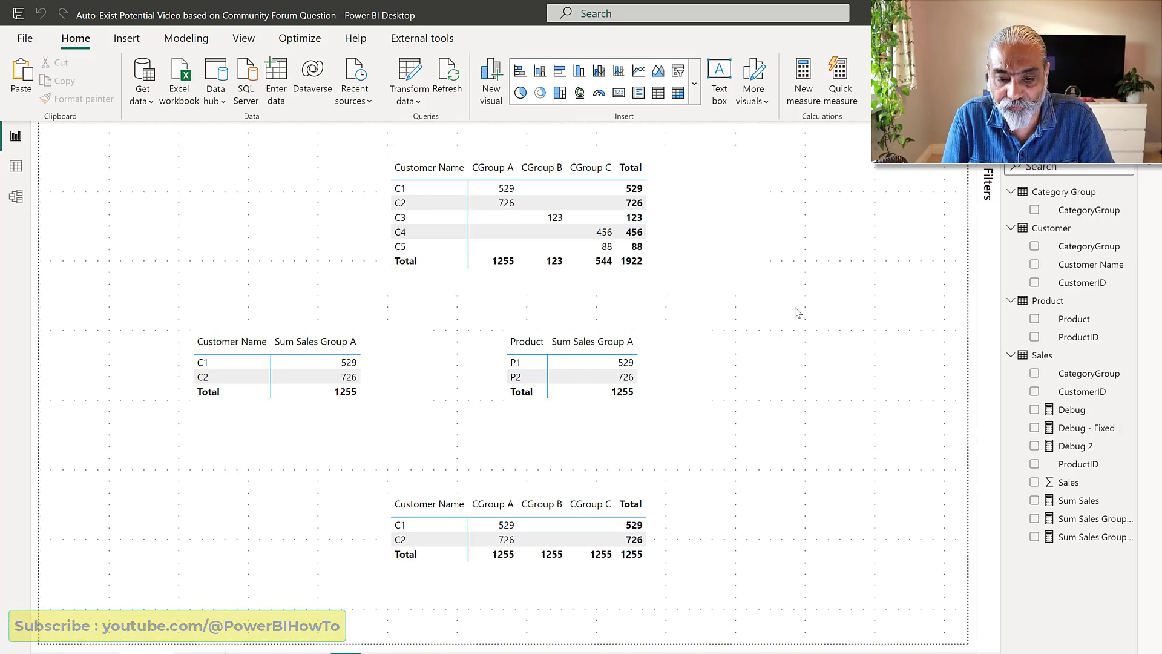
key("ctrl+v")
left_click_drag(800, 285, 753, 330)
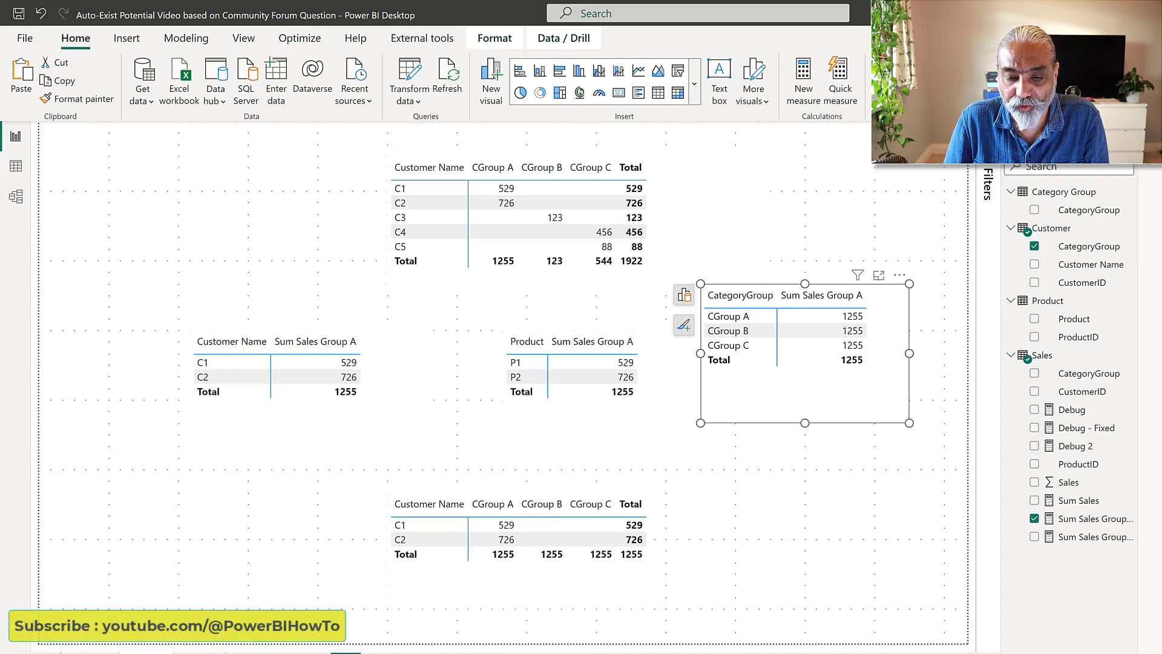
Step: Paste a further matrix showing Sum Sales Group A by CategoryGroup and Product, and move it below the CategoryGroup matrix
left_click(328, 190)
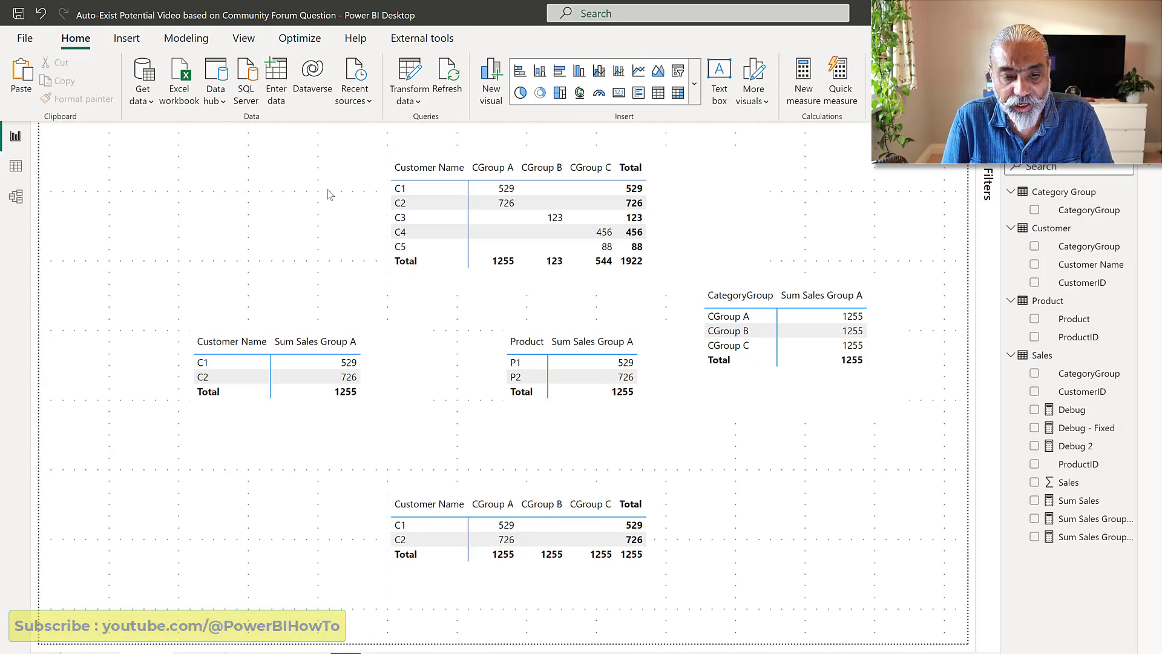
key("ctrl+v")
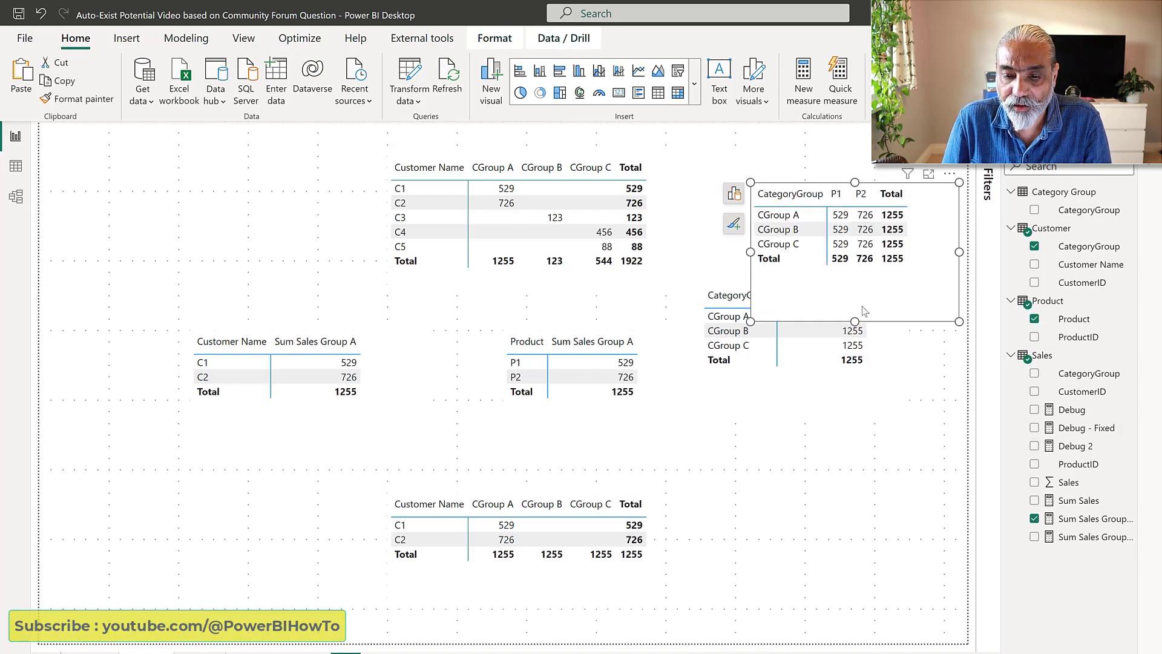
left_click_drag(865, 297, 827, 549)
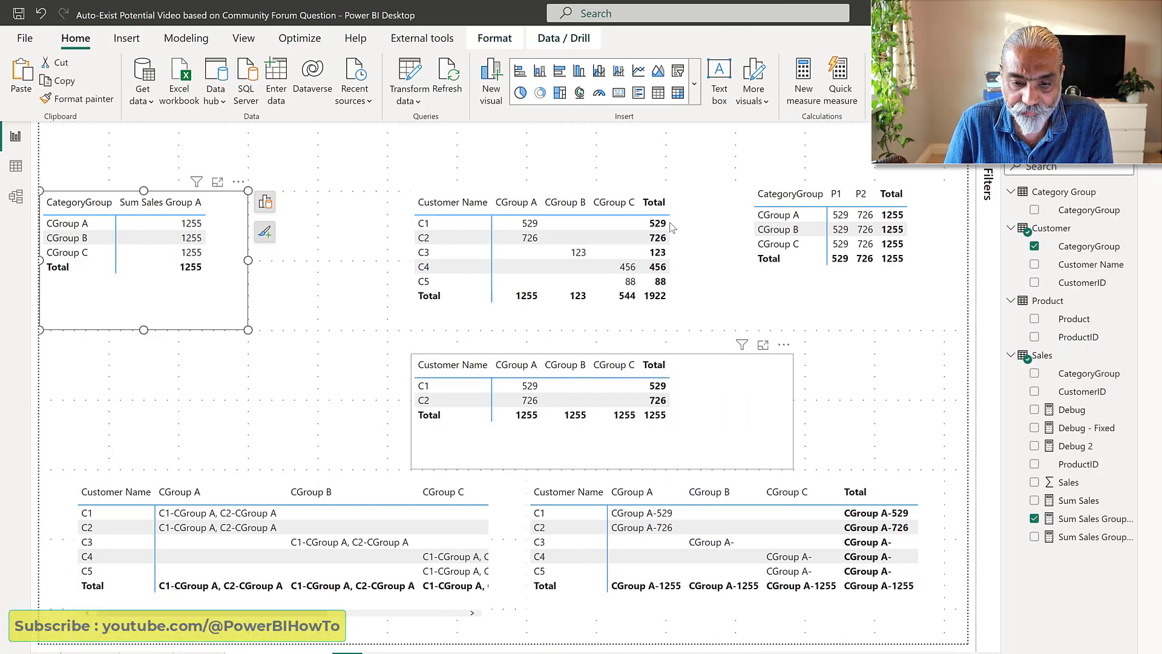
Step: Delete the Sum Sales Group A by CategoryGroup matrix and move both Customer Name sales matrices toward the canvas's upper-left area
key("Delete")
left_click_drag(662, 205, 510, 135)
left_click_drag(637, 379, 498, 297)
Step: Move the Debug matrix up into the free space on the canvas and open the Debug measure's formula
left_click(850, 311)
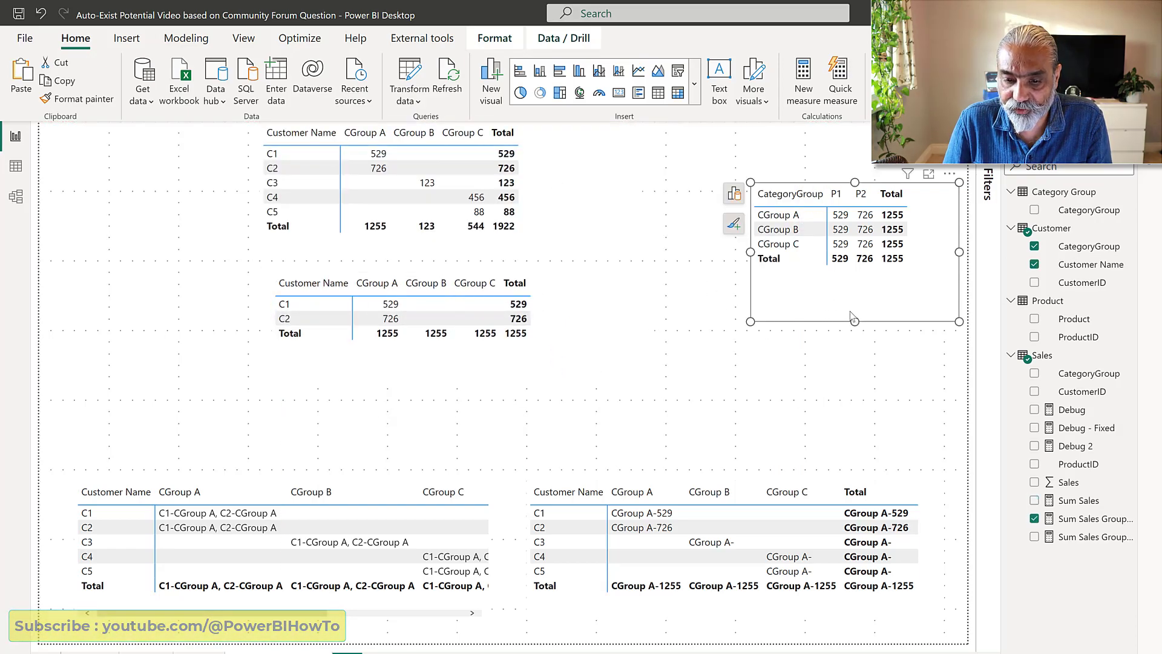
left_click(781, 584)
left_click_drag(810, 534, 798, 452)
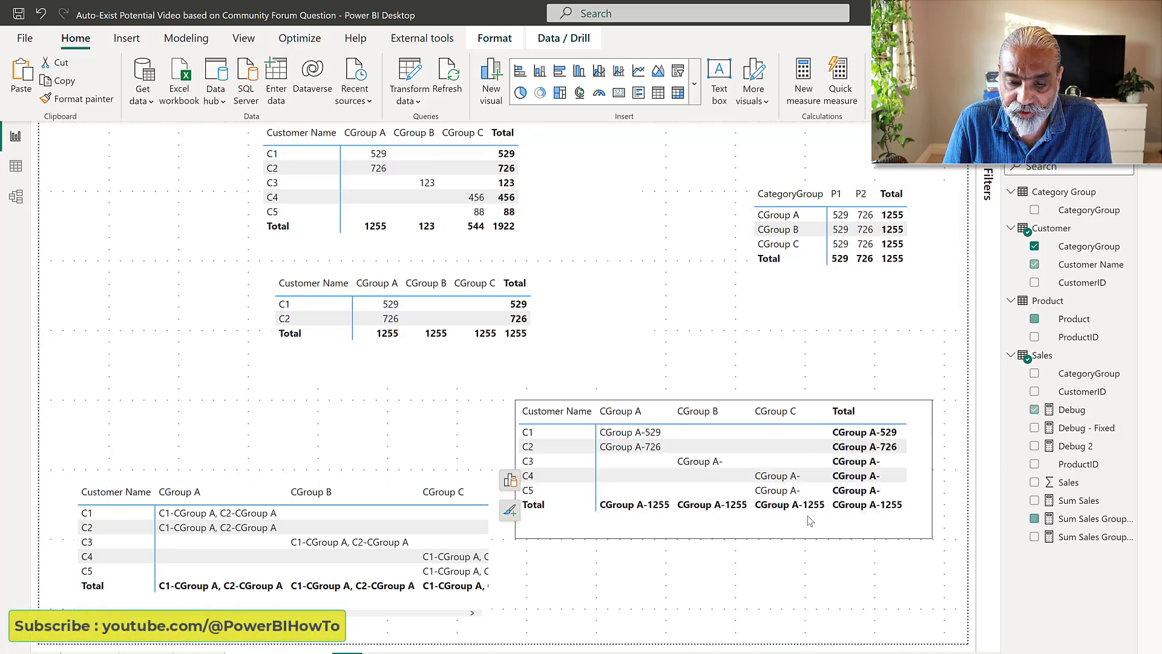
left_click_drag(644, 442, 644, 442)
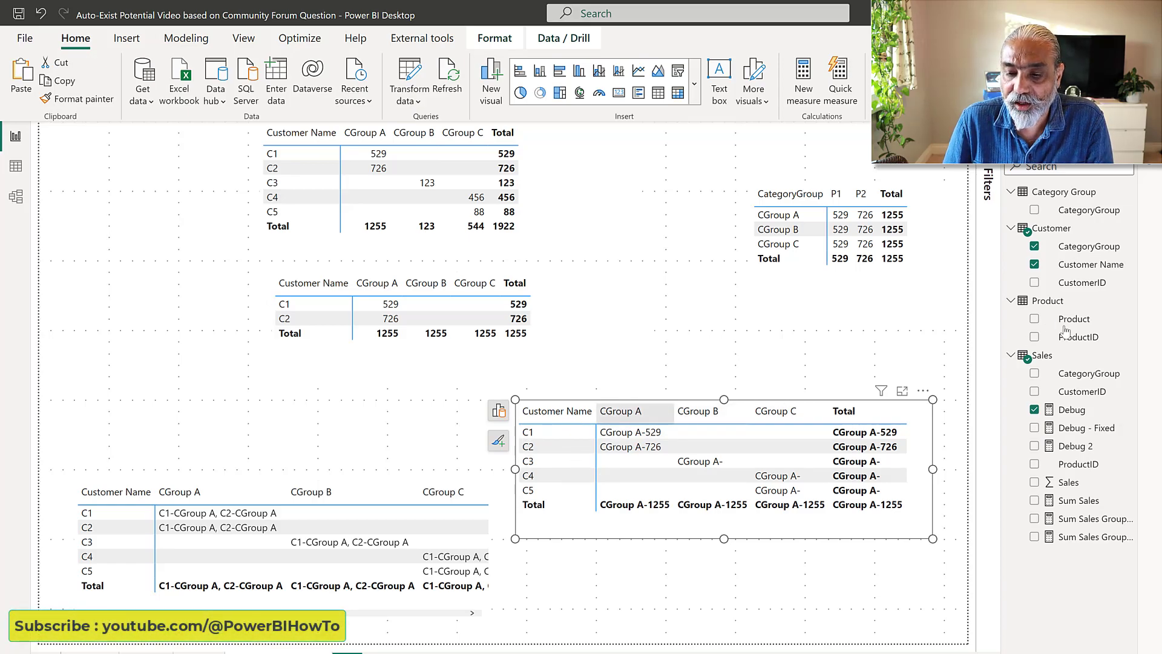
left_click(1081, 412)
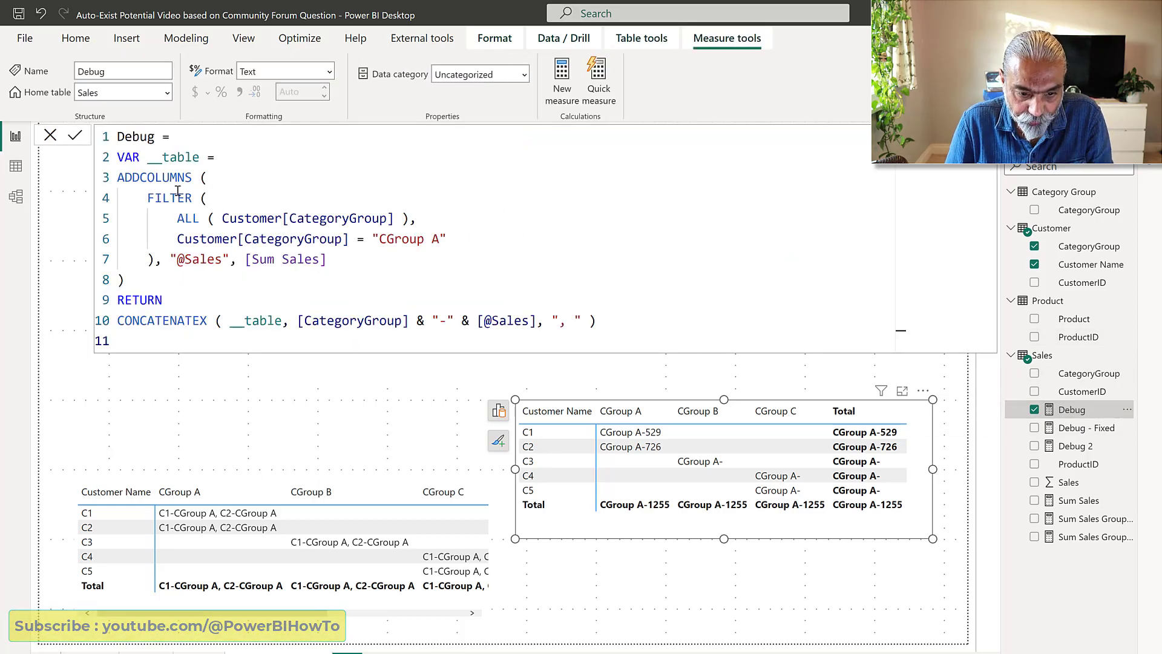
left_click_drag(146, 200, 470, 233)
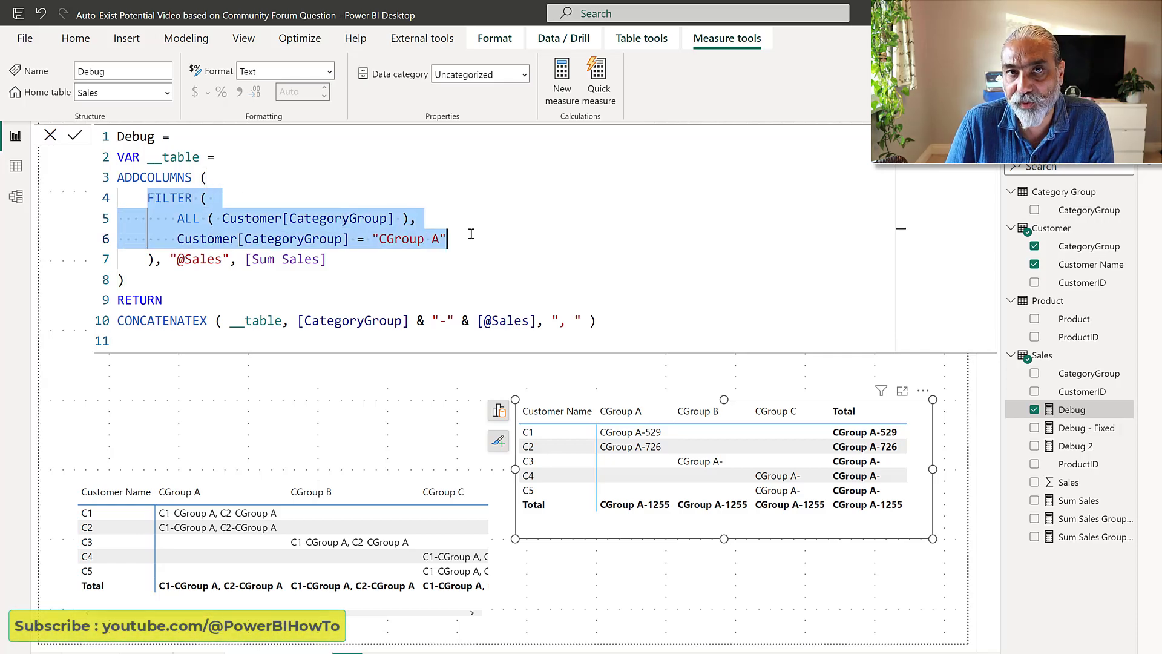
left_click_drag(155, 259, 260, 259)
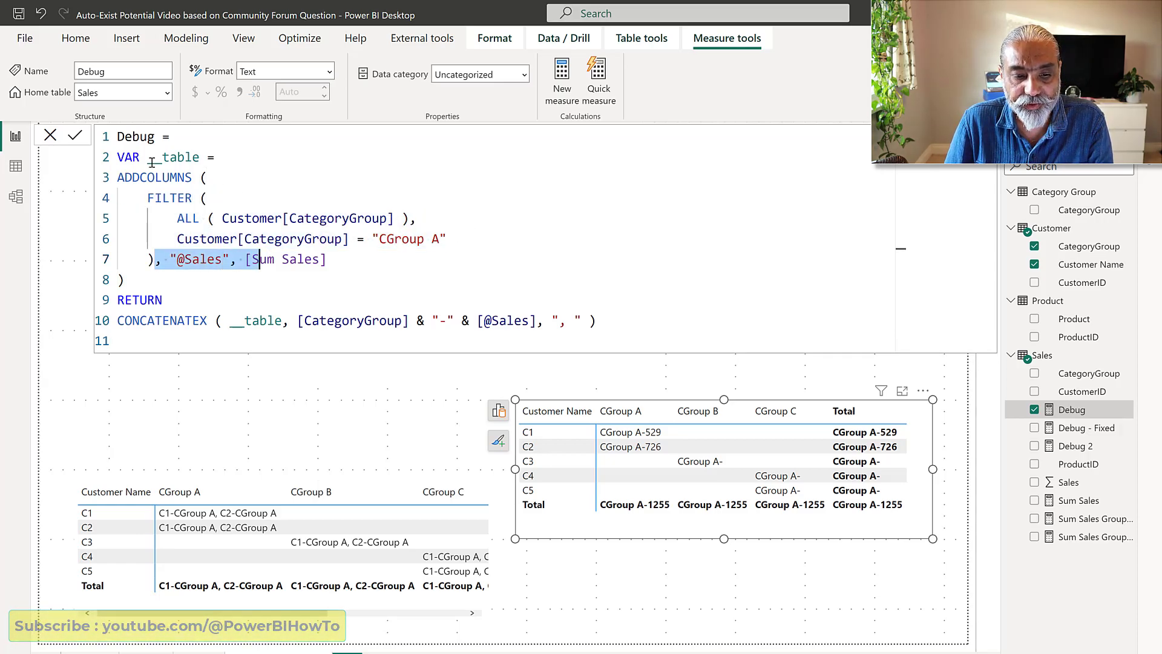
left_click(163, 325)
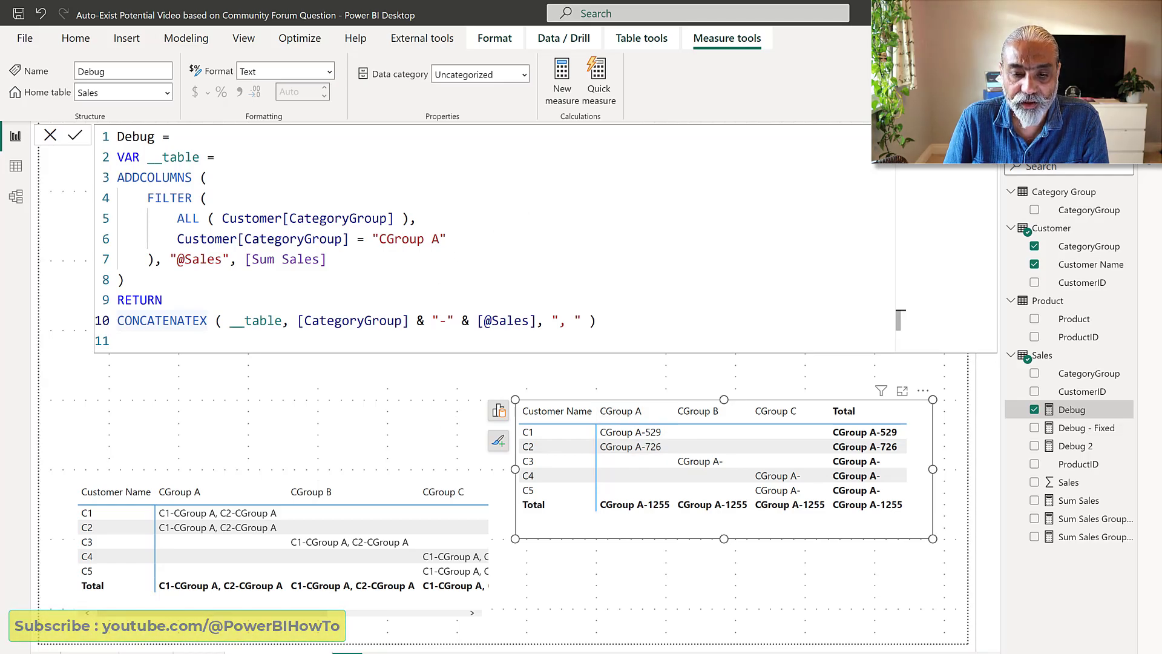
left_click(436, 387)
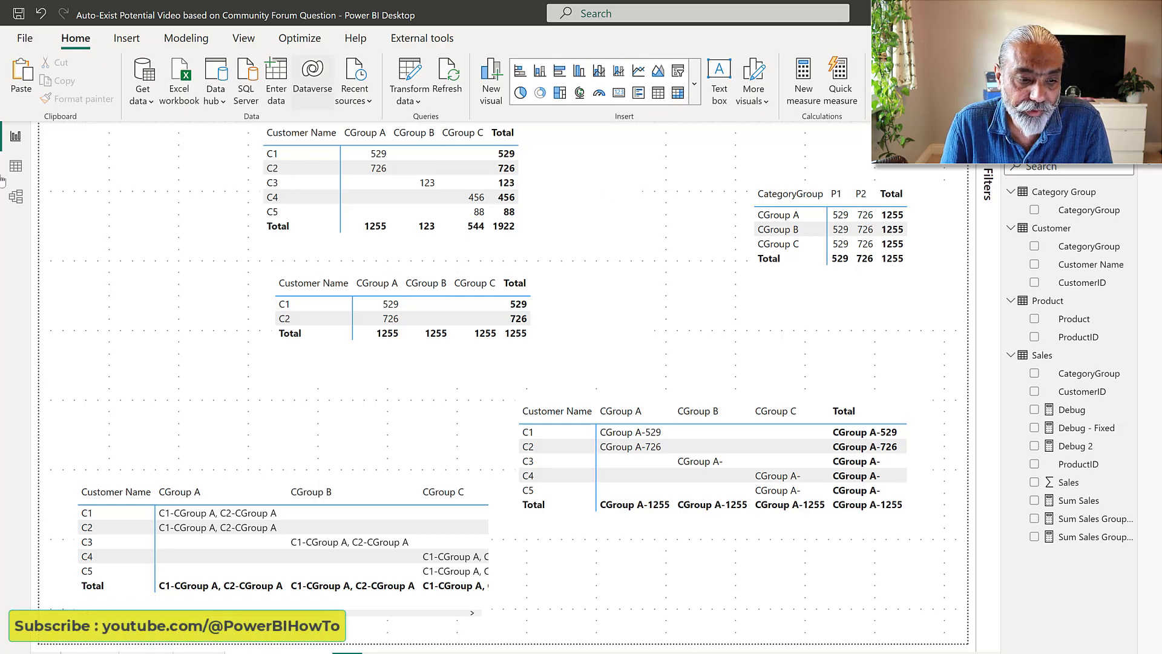
Step: Inspect the Category Group table in the data model and its CategoryGroup relationship to the Sales table
left_click(13, 198)
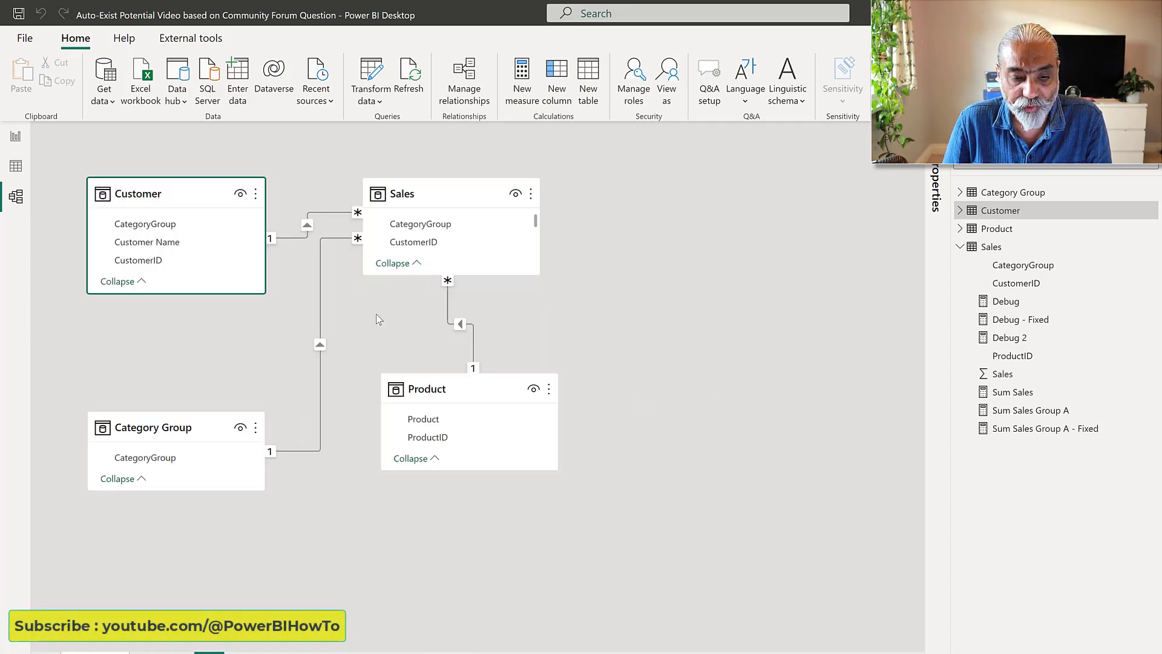
mouse_move(177, 431)
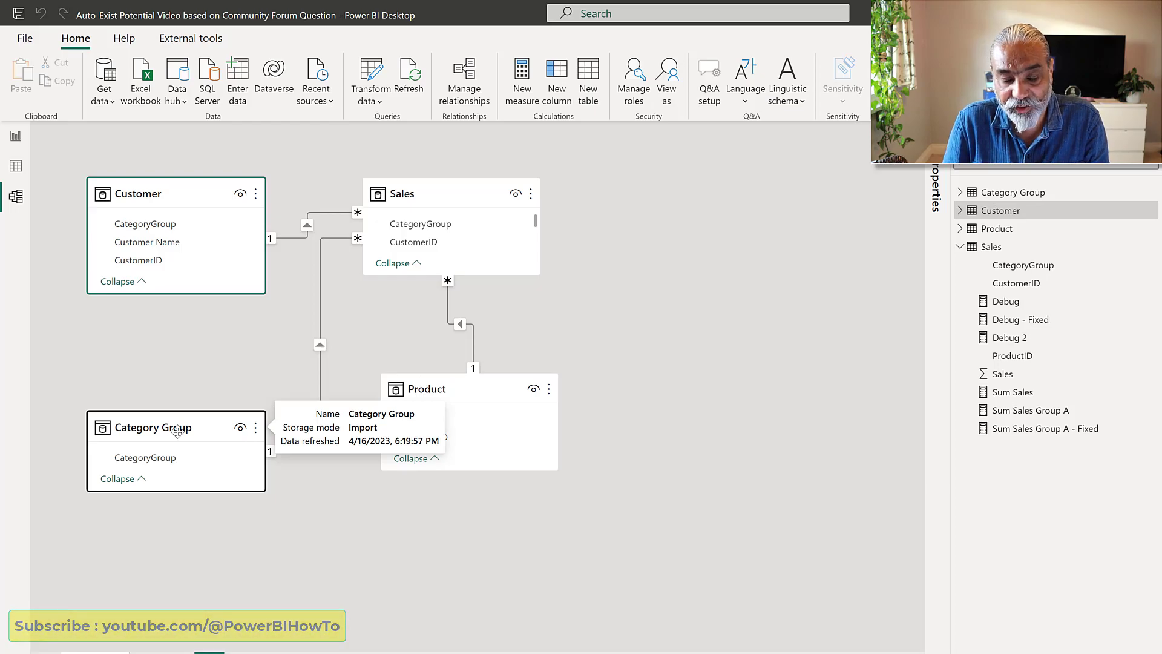
left_click(177, 430)
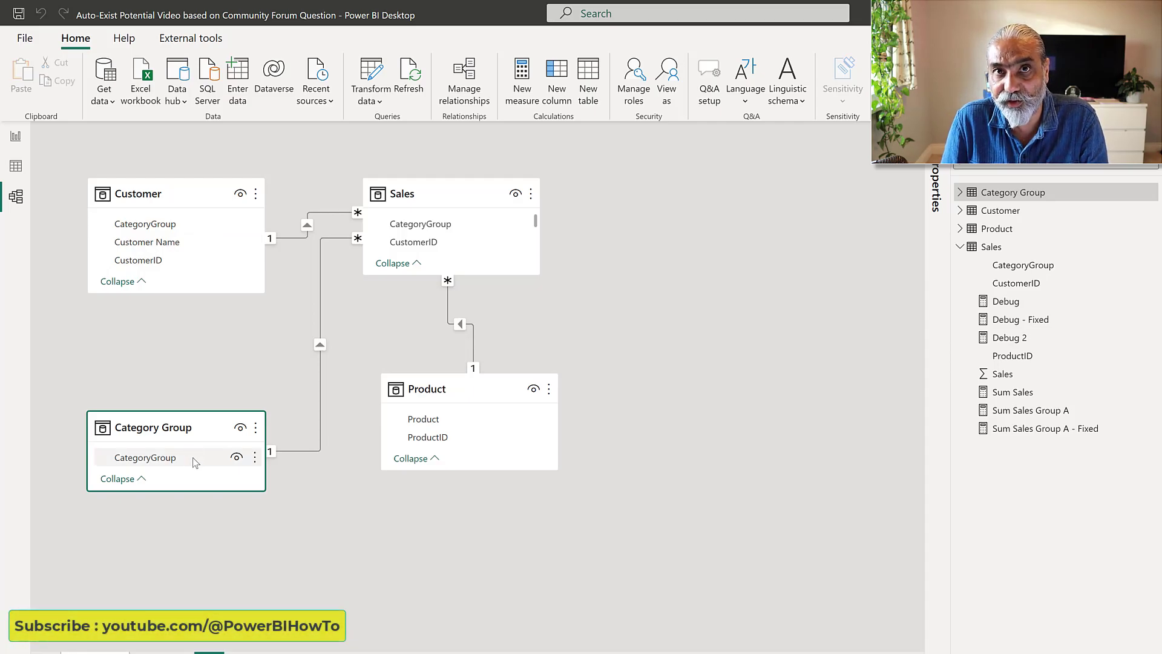
mouse_move(418, 206)
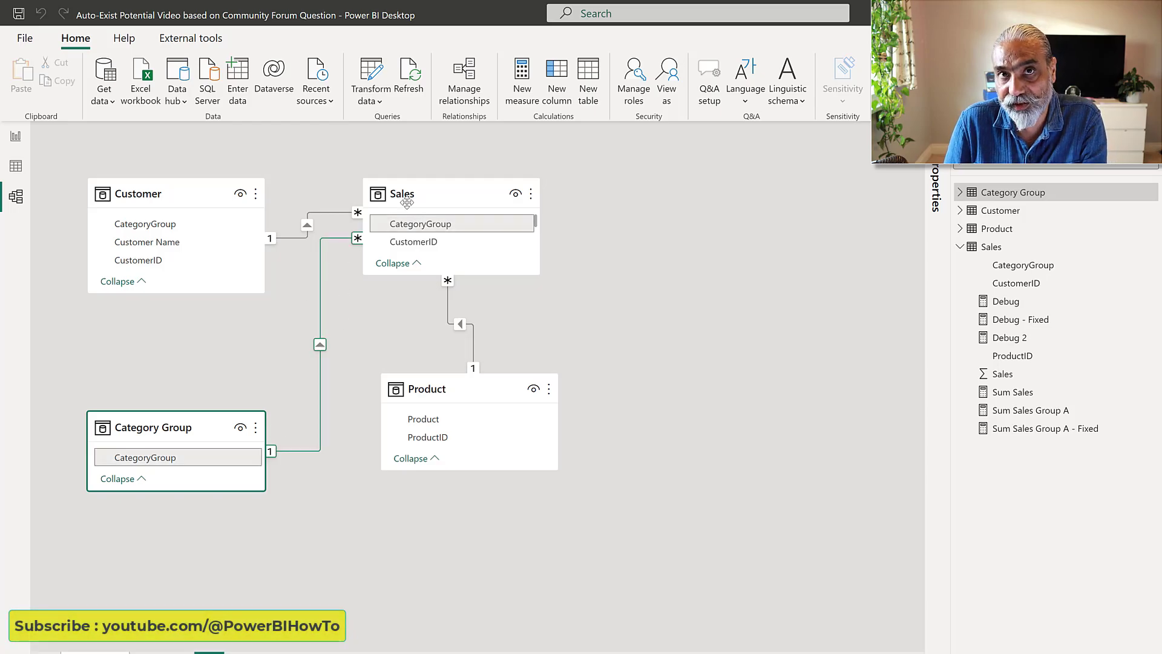
Step: On the report page using the Category Group table, move the Sum Sales and Sum Sales Group A - Fixed matrices slightly upward
left_click(18, 139)
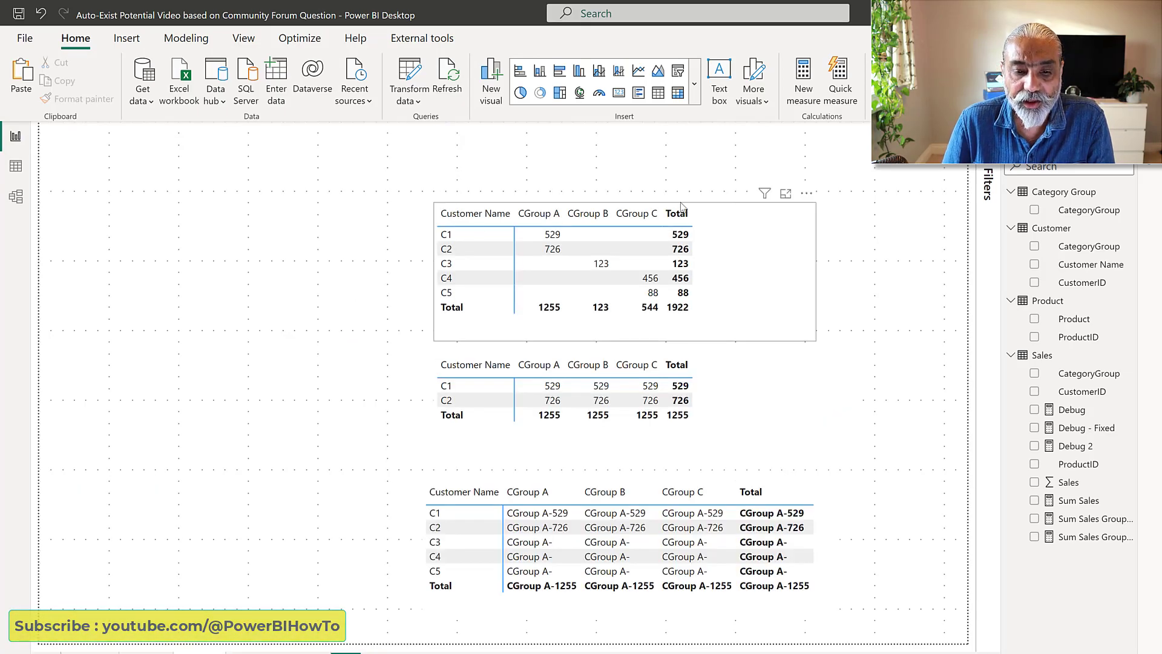
left_click_drag(772, 232, 768, 184)
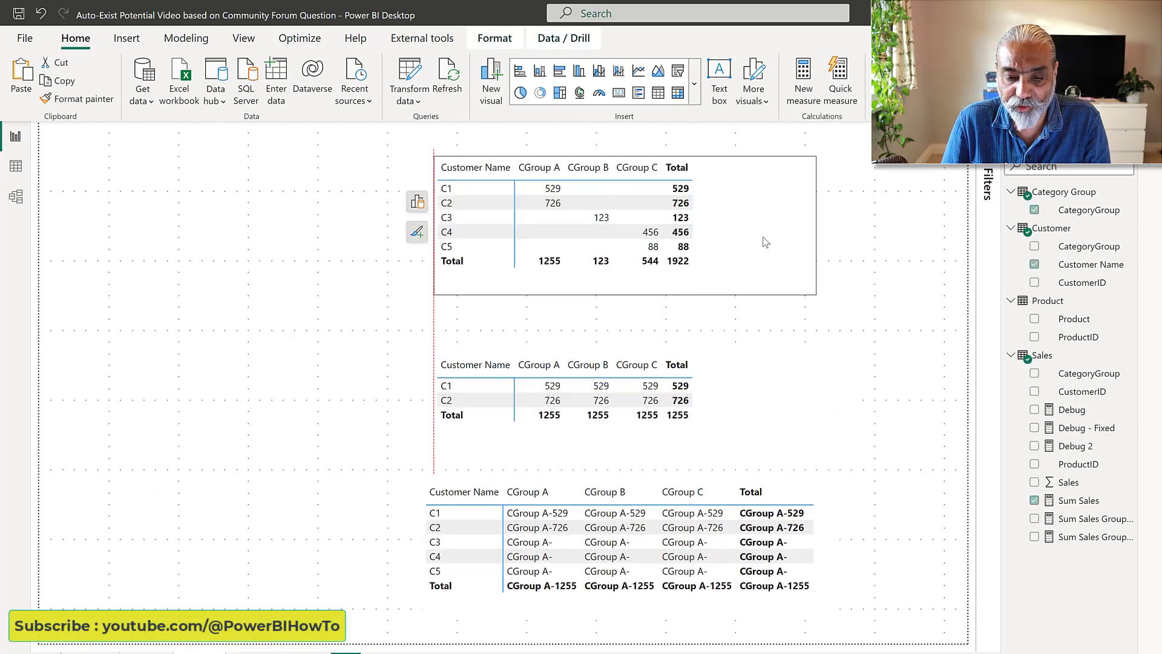
left_click_drag(754, 389, 754, 366)
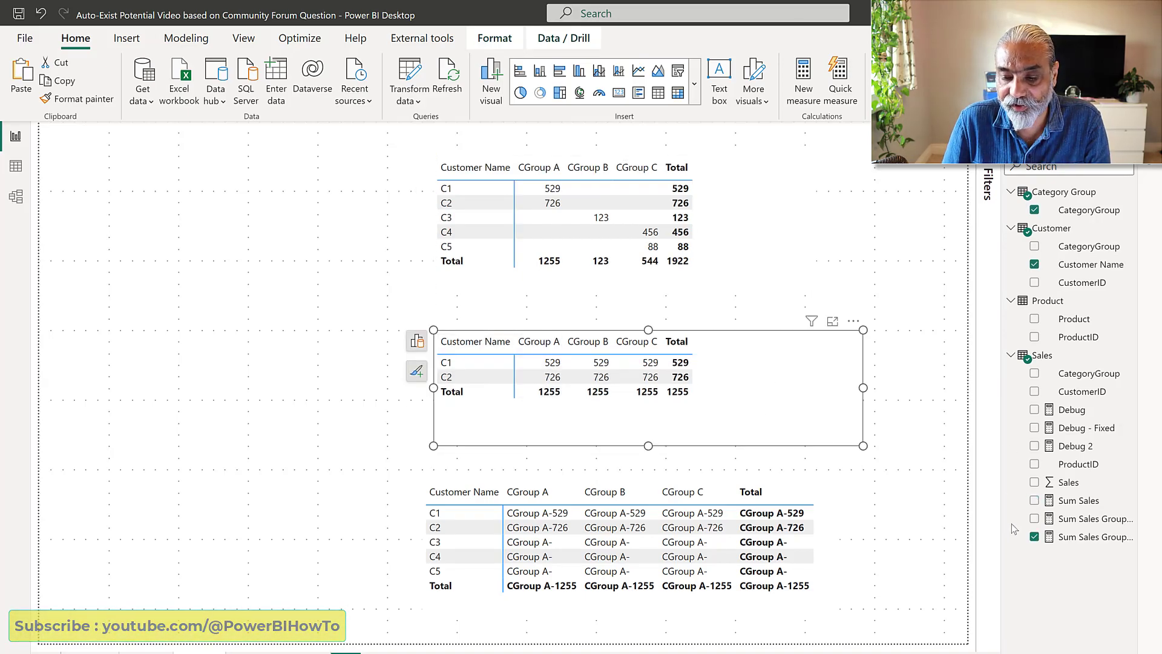
Step: Review the Sum Sales Group A - Fixed formula's 'Category Group'[CategoryGroup] = "CGroup A" filter against its matrix, and close the formula
left_click(1087, 536)
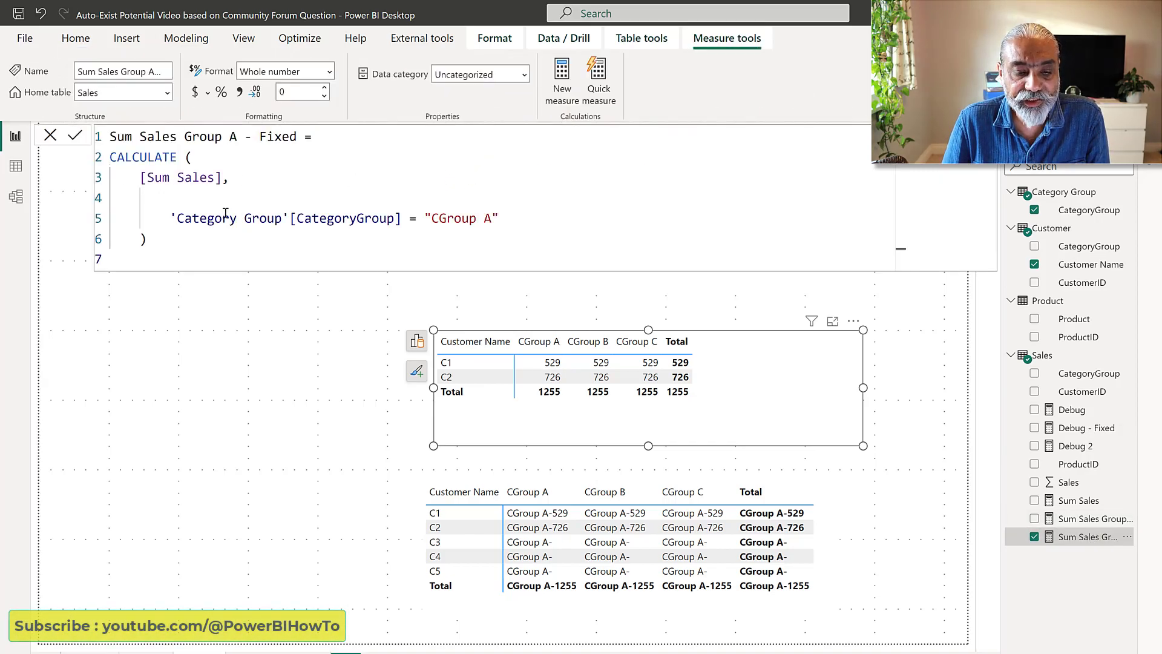
left_click_drag(180, 217, 282, 218)
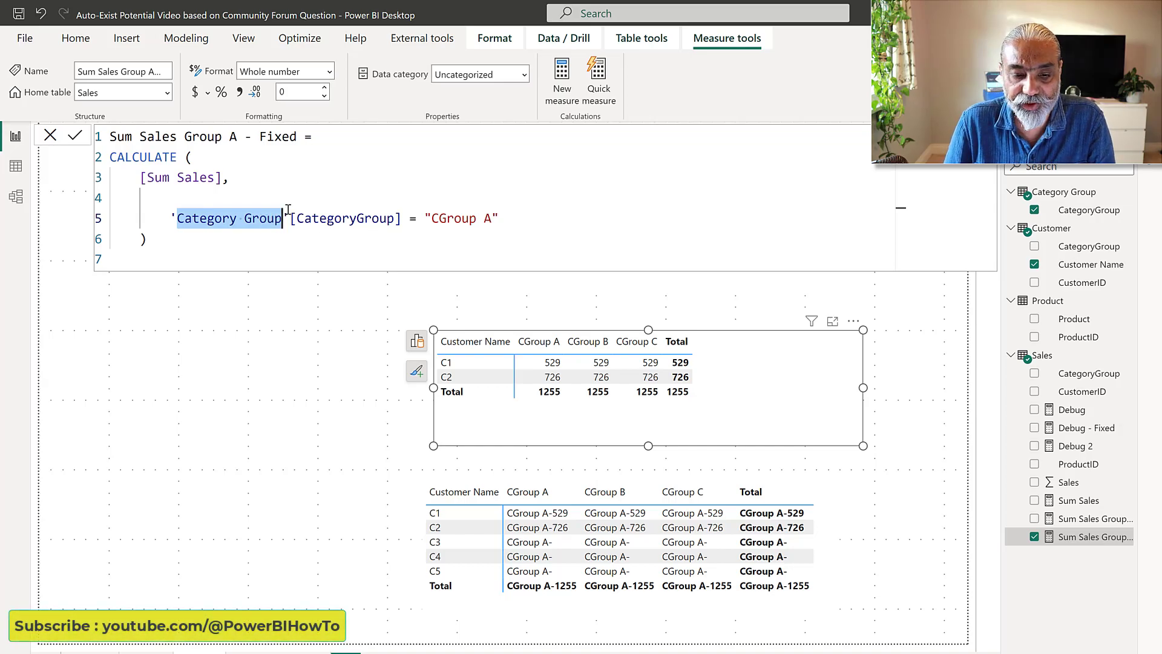
left_click_drag(432, 218, 492, 218)
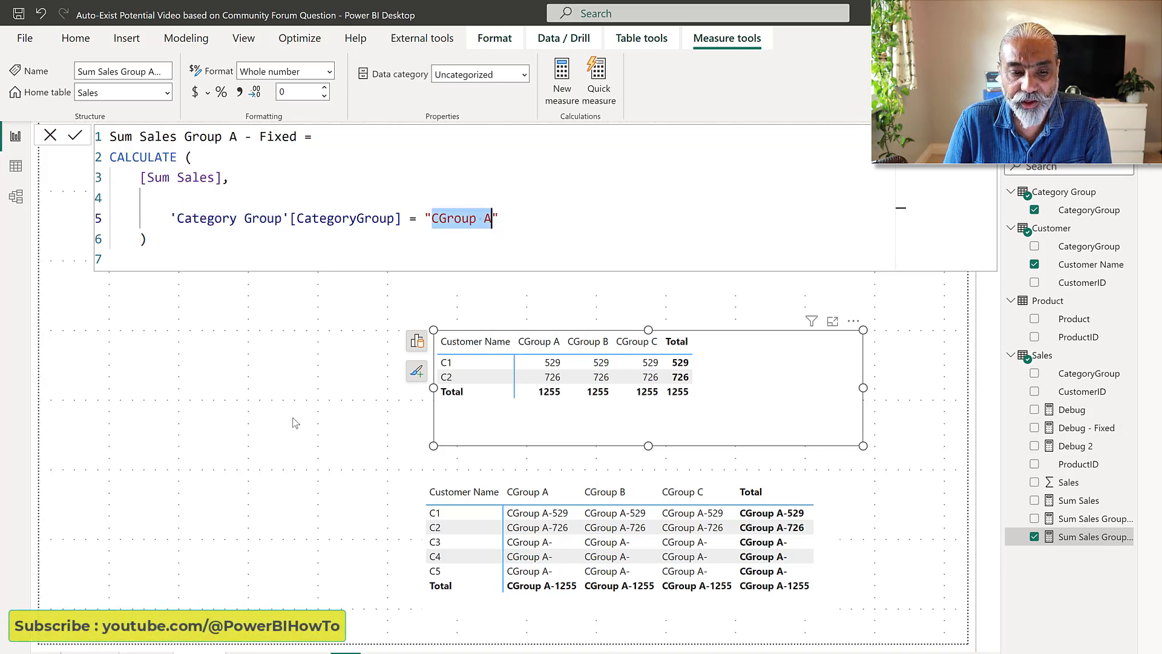
left_click(578, 418)
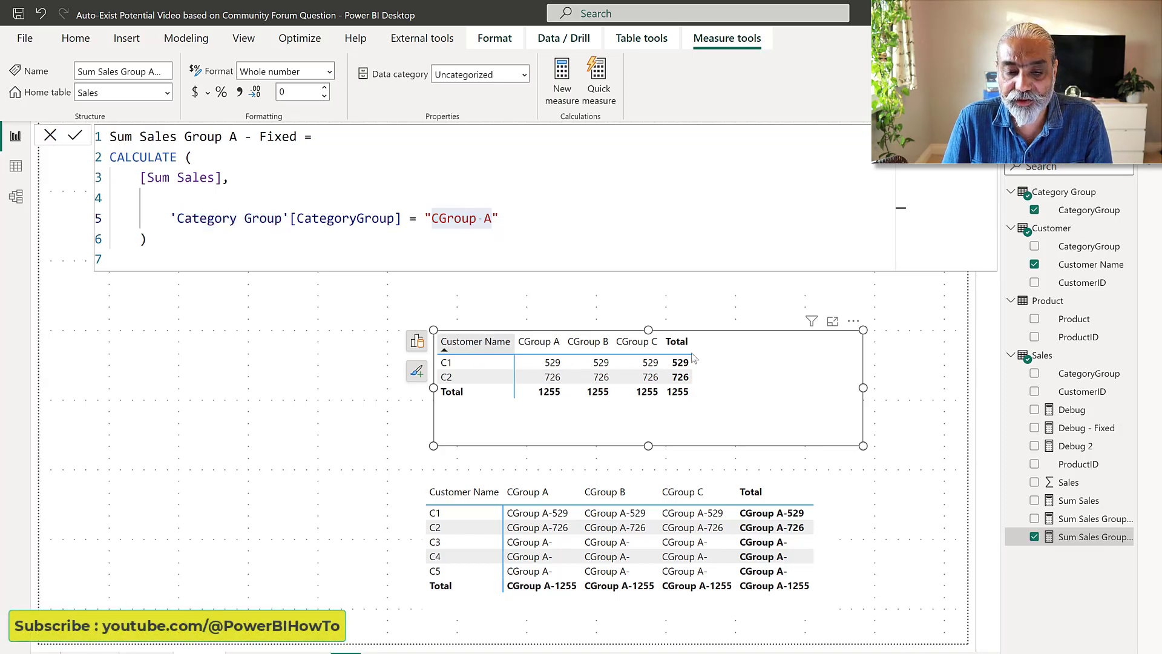
left_click(889, 286)
left_click(467, 415)
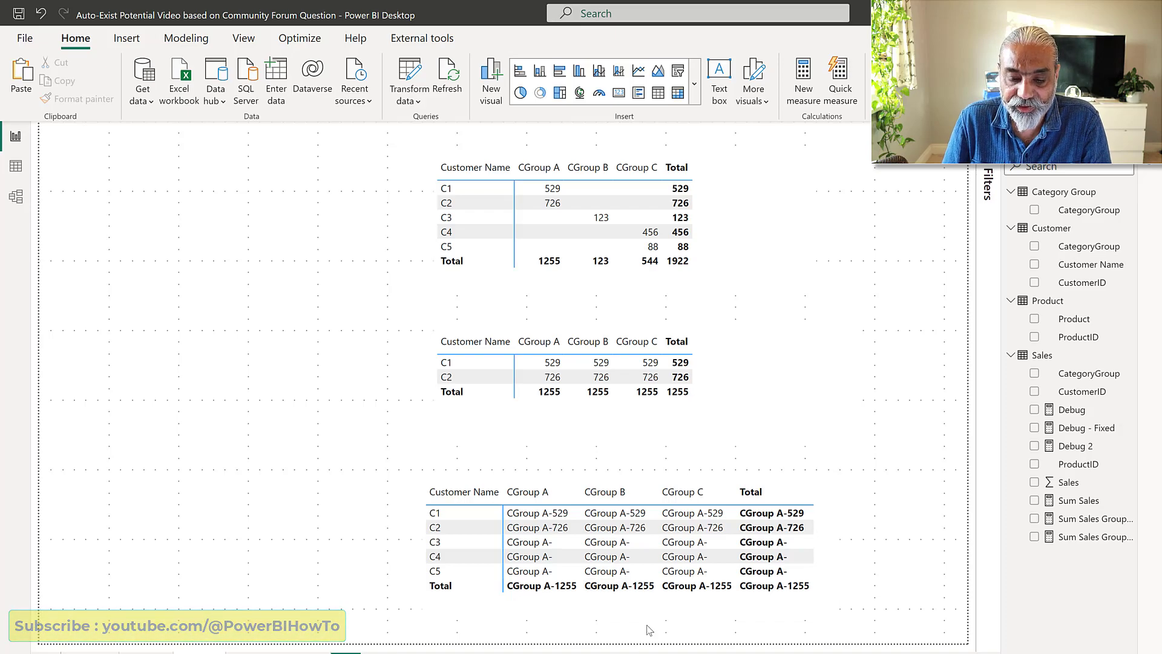
Step: Move the Debug - Fixed matrix slightly upward and paste a copy of it onto the page containing the Debug matrix
left_click_drag(534, 540, 534, 516)
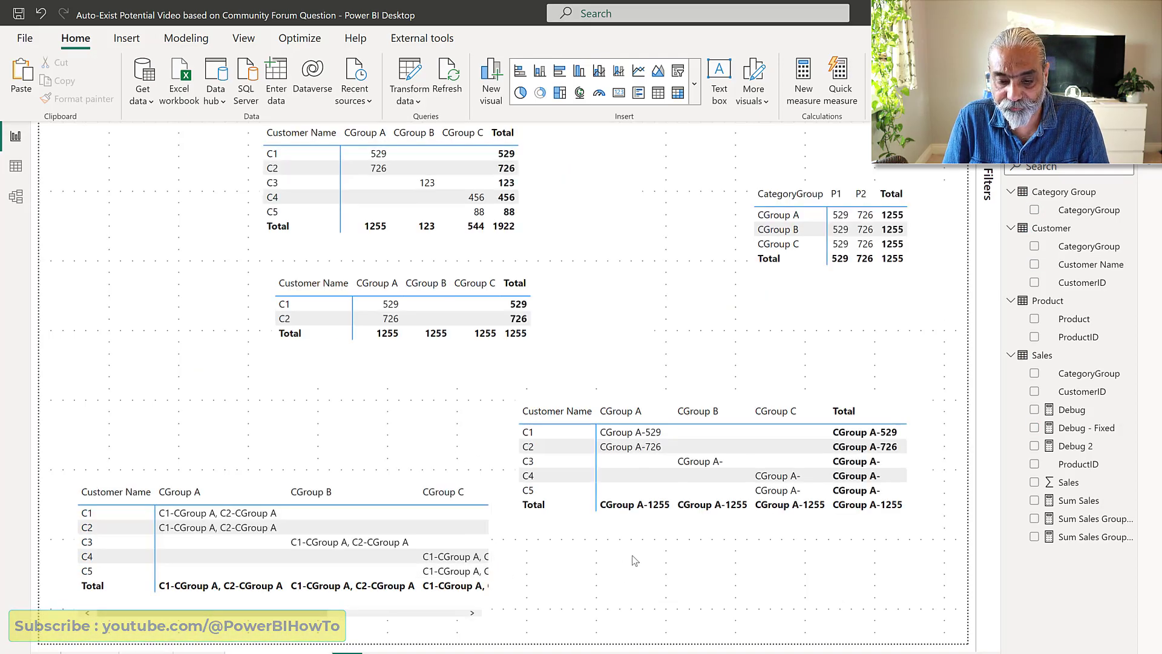
key("ctrl+v")
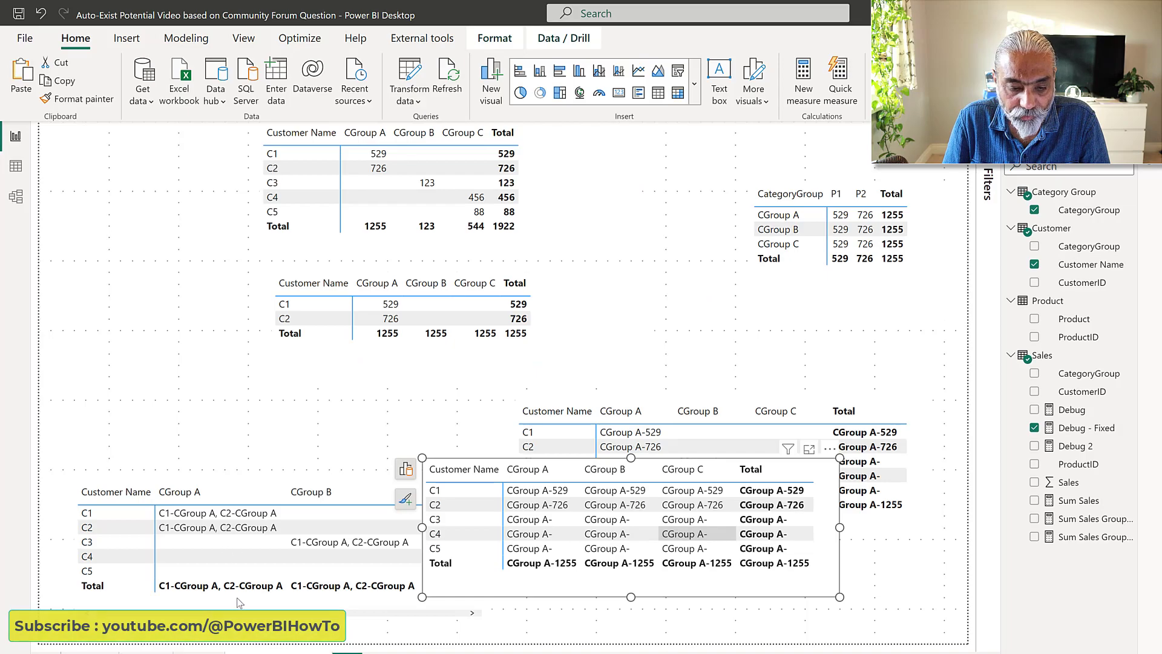
Step: Delete the Debug 2 matrix and move the pasted Debug - Fixed matrix to the left of the Debug matrix for comparison
left_click(311, 562)
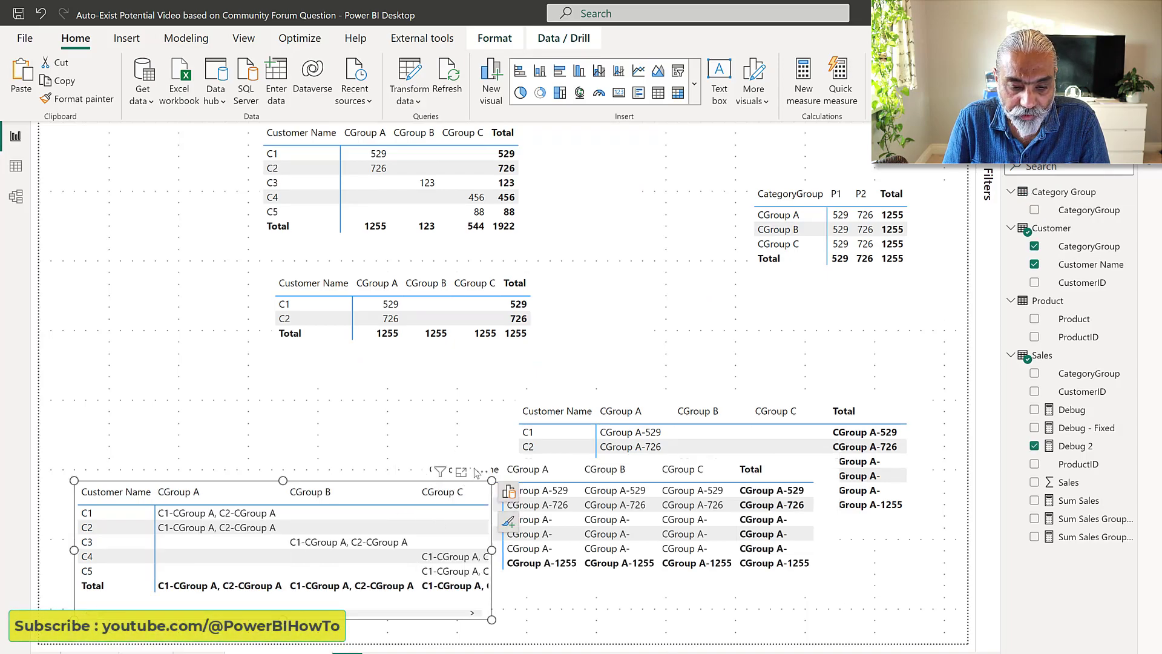
left_click(482, 472)
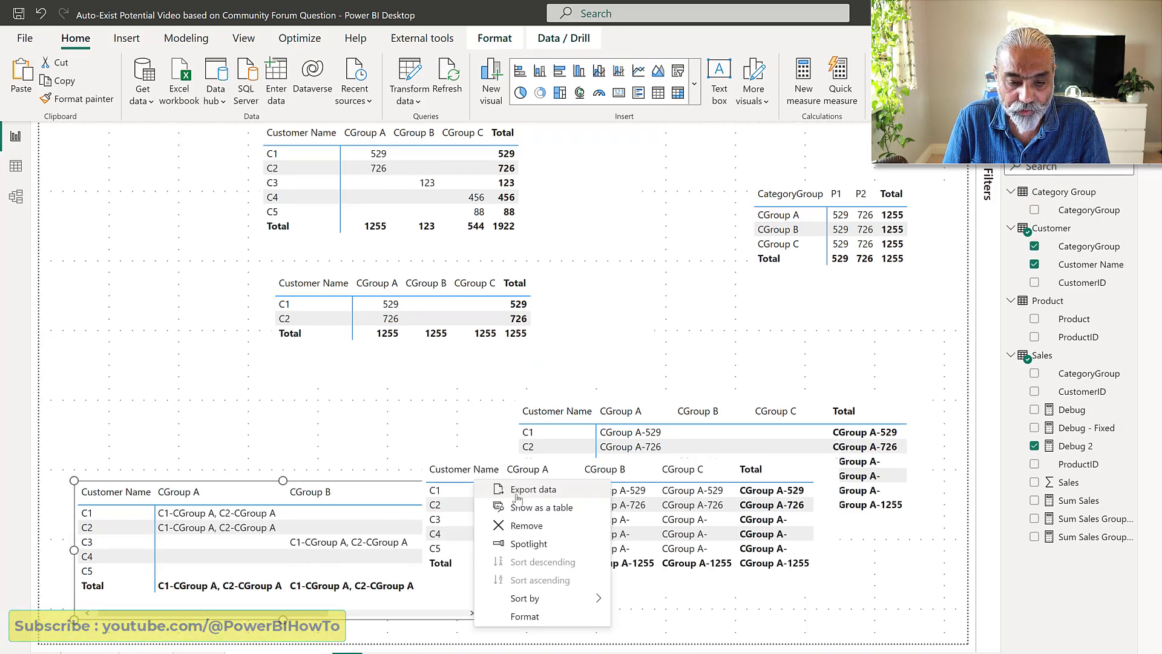
left_click(521, 526)
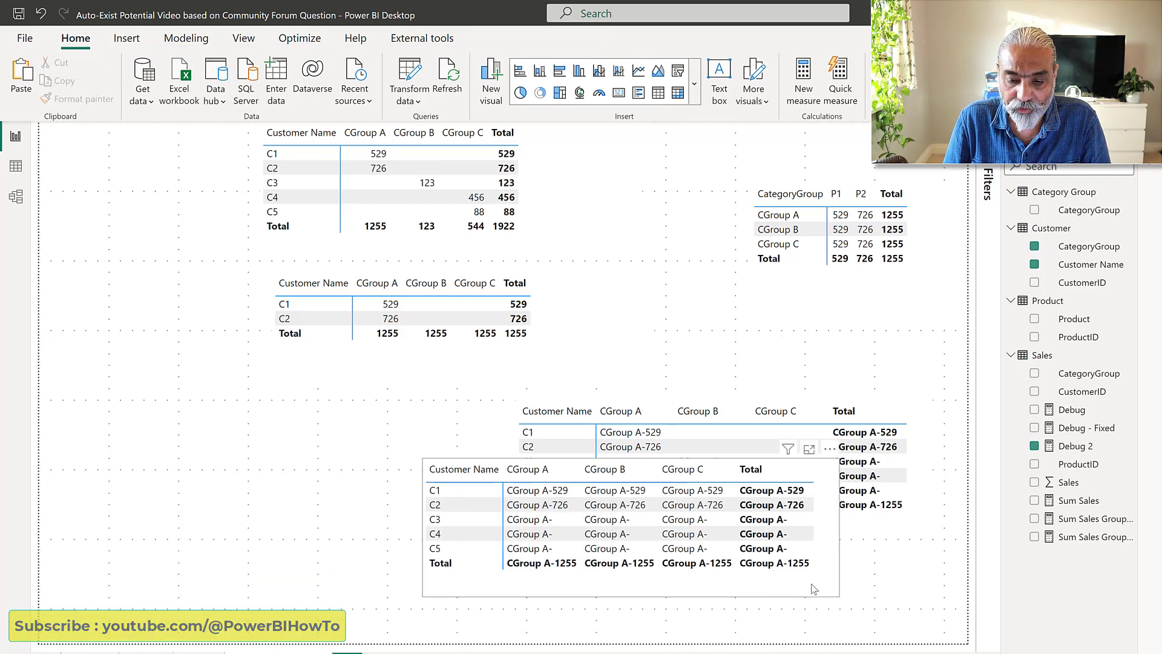
left_click_drag(460, 514, 76, 443)
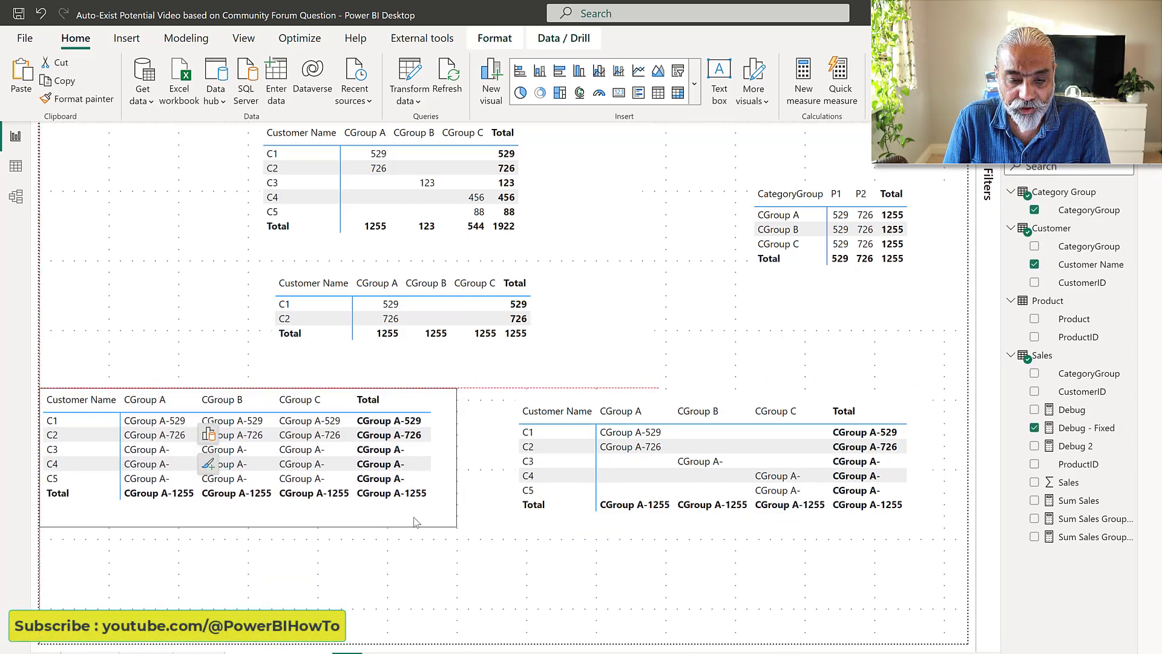
left_click_drag(433, 510, 432, 510)
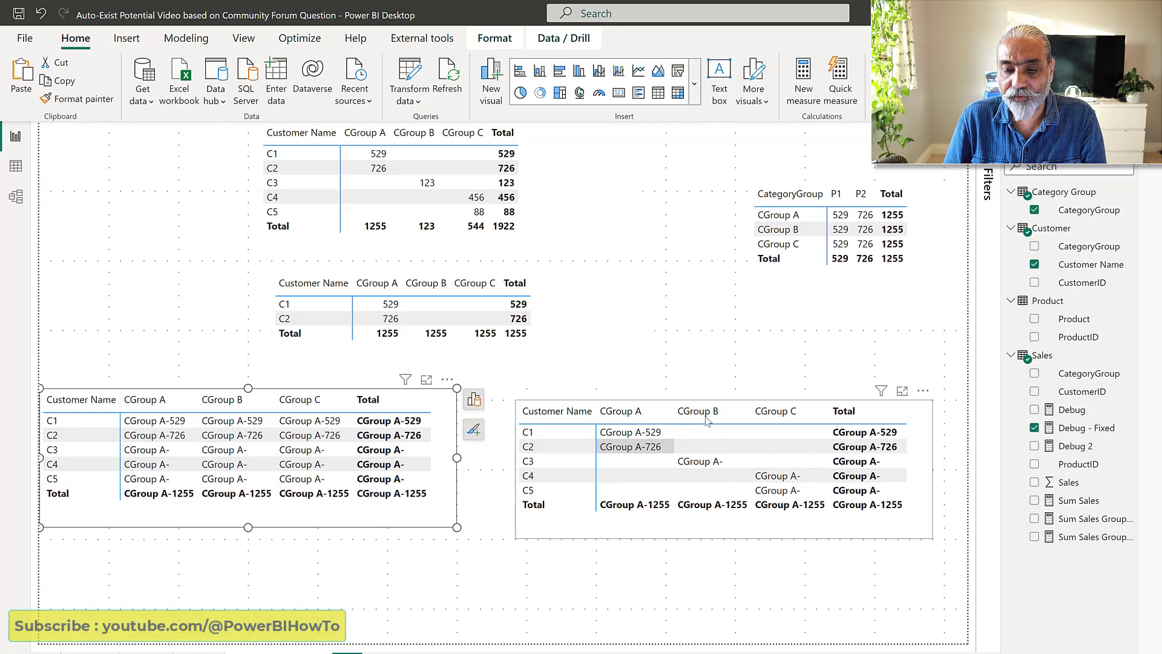